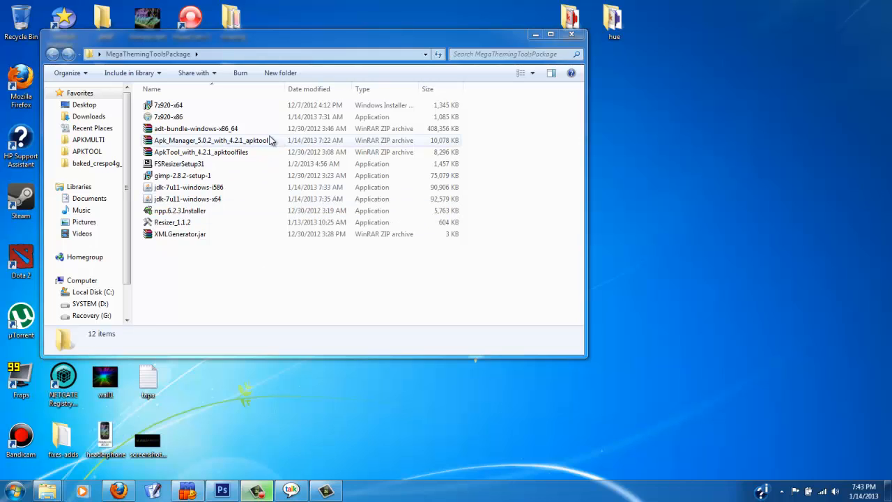
- Shift the package folder window right, select the 7-Zip installers and peek at the fixes-adds archive's context menu
{"action": "left_click", "coordinate": [201, 105]}
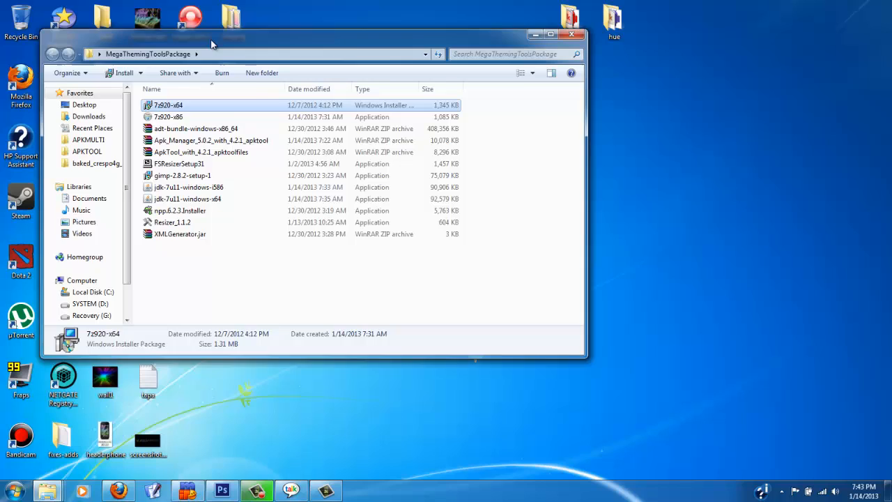
{"action": "left_click_drag", "start_coordinate": [213, 34], "coordinate": [423, 32]}
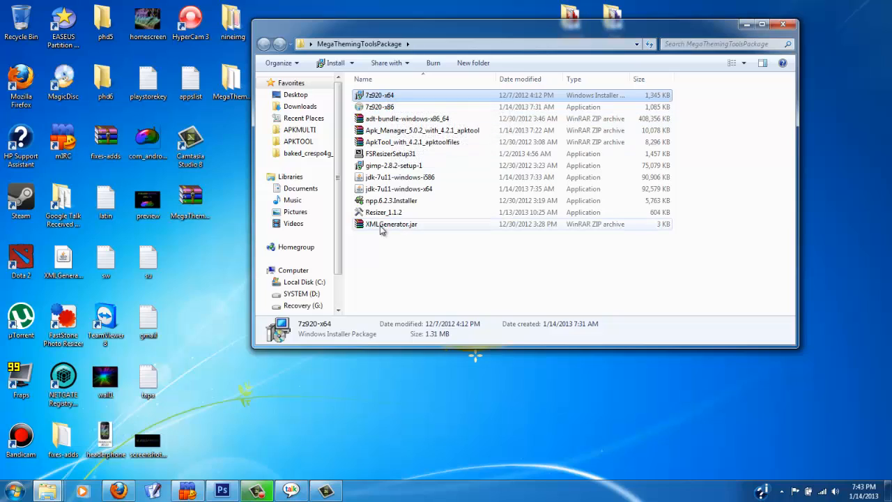
{"action": "left_click", "coordinate": [382, 106]}
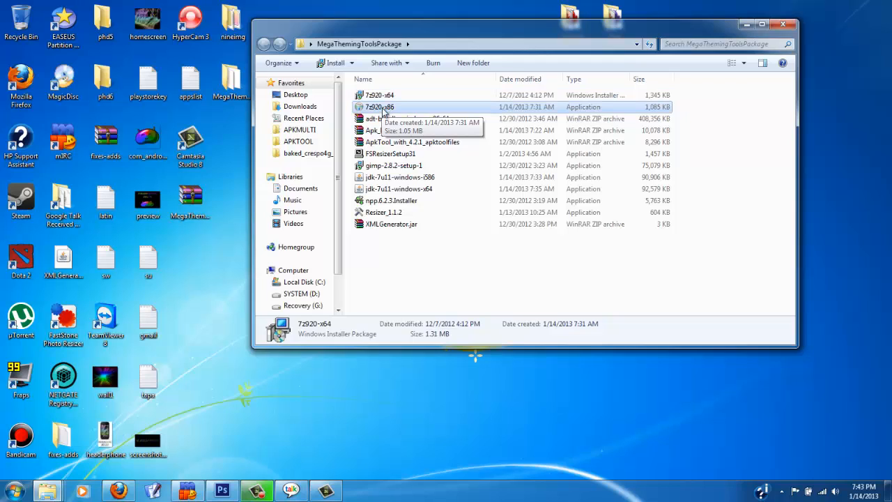
{"action": "left_click", "coordinate": [382, 95]}
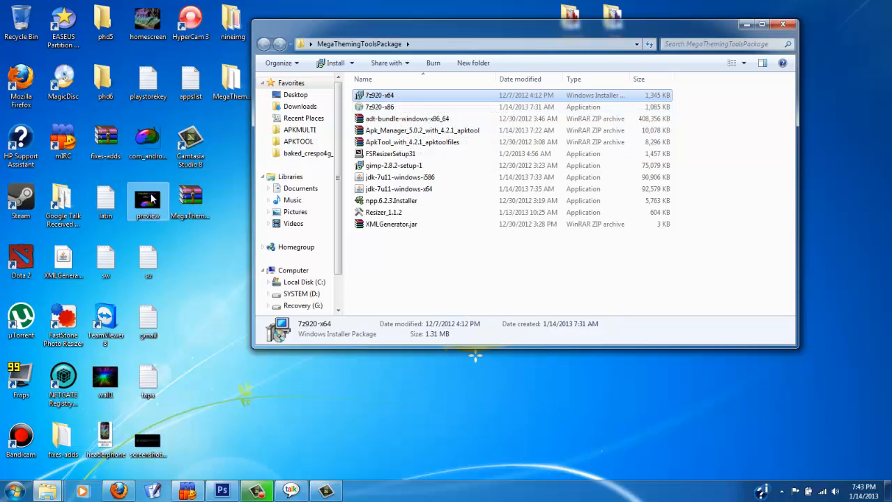
{"action": "right_click", "coordinate": [104, 143]}
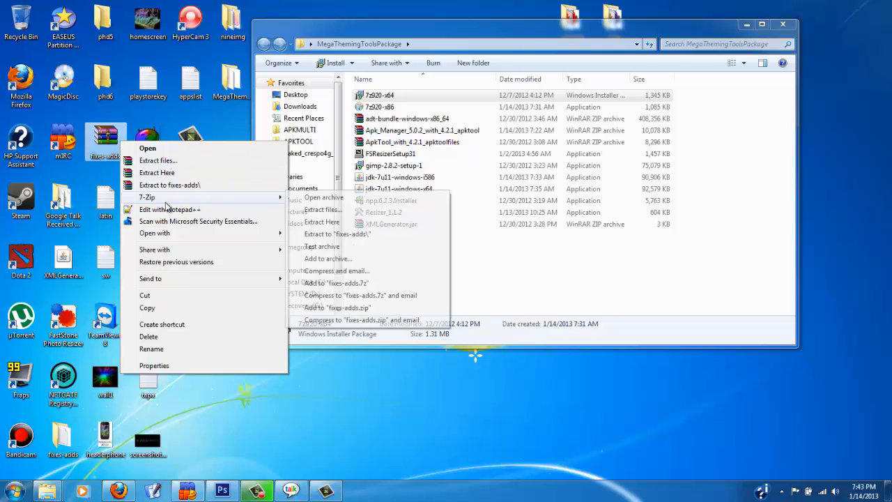
{"action": "mouse_move", "coordinate": [209, 197]}
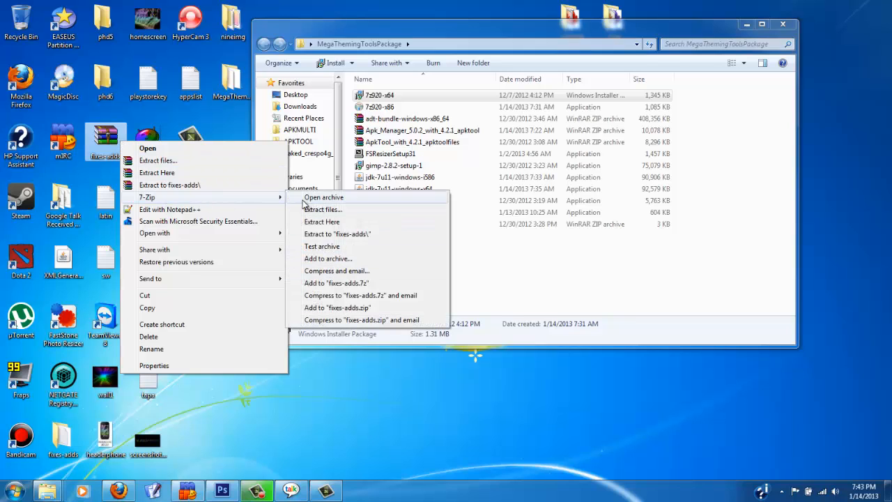
{"action": "left_click", "coordinate": [549, 291]}
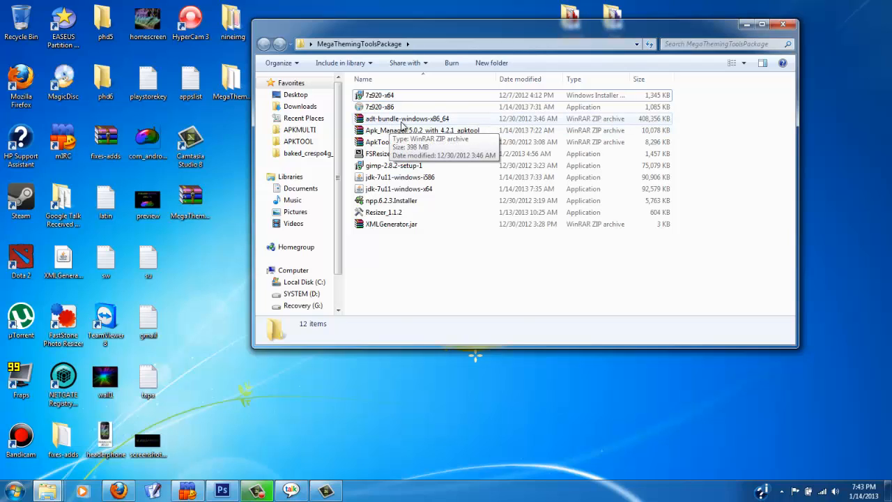
- Open the adt-bundle-windows-x86_64 zip archive in WinRAR
{"action": "left_click", "coordinate": [403, 120]}
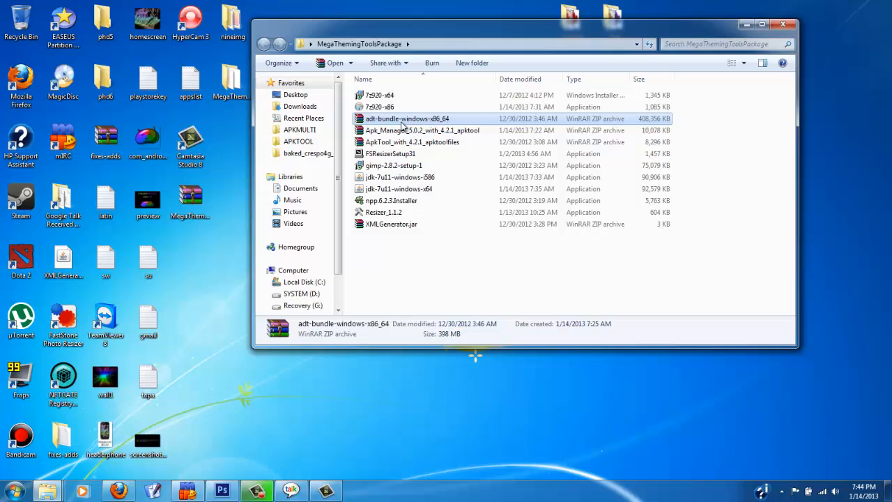
{"action": "double_click", "coordinate": [403, 119]}
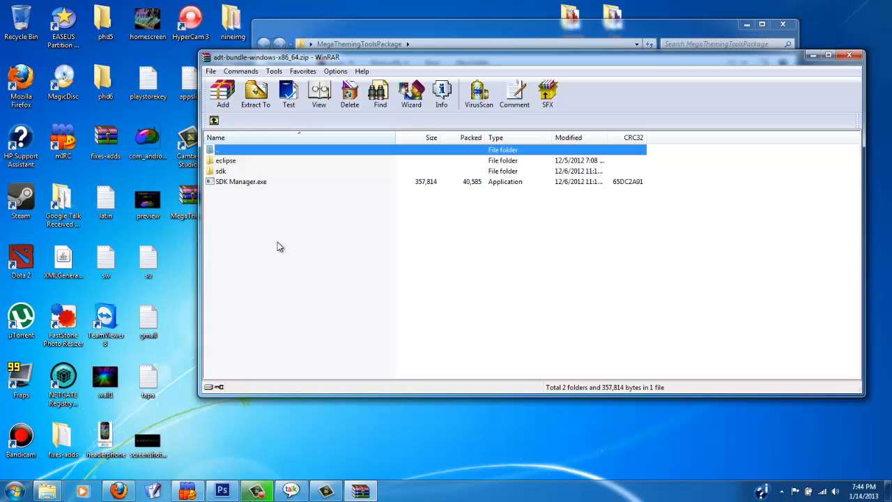
- Browse into the sdk folder and look inside its tools and platform-tools subfolders
{"action": "double_click", "coordinate": [222, 171]}
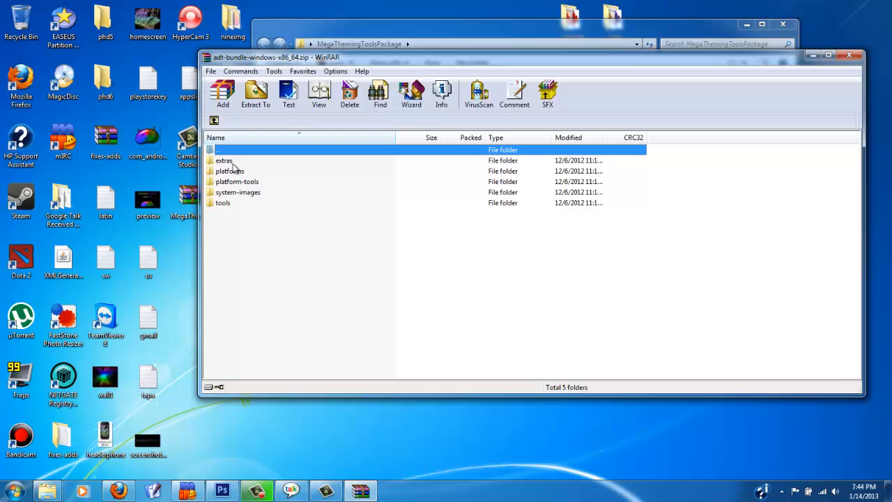
{"action": "double_click", "coordinate": [223, 203]}
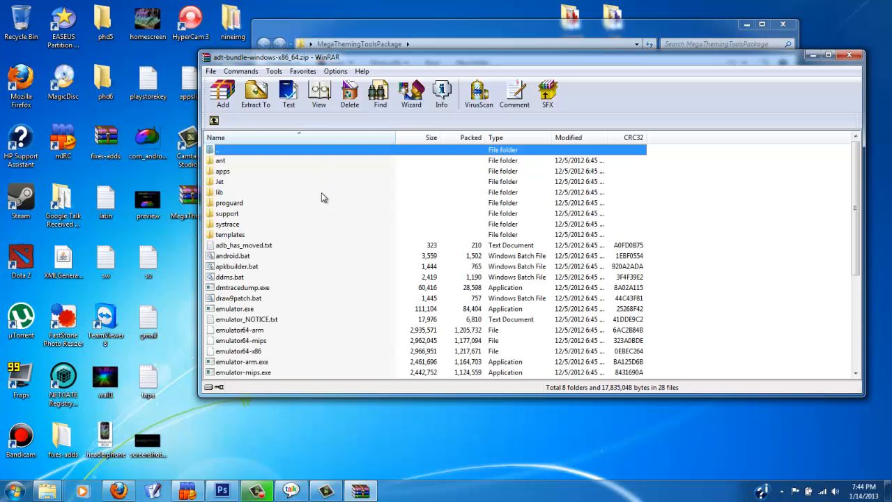
{"action": "scroll", "coordinate": [321, 198], "scroll_direction": "down", "scroll_amount": 3}
{"action": "scroll", "coordinate": [320, 170], "scroll_direction": "down", "scroll_amount": 2}
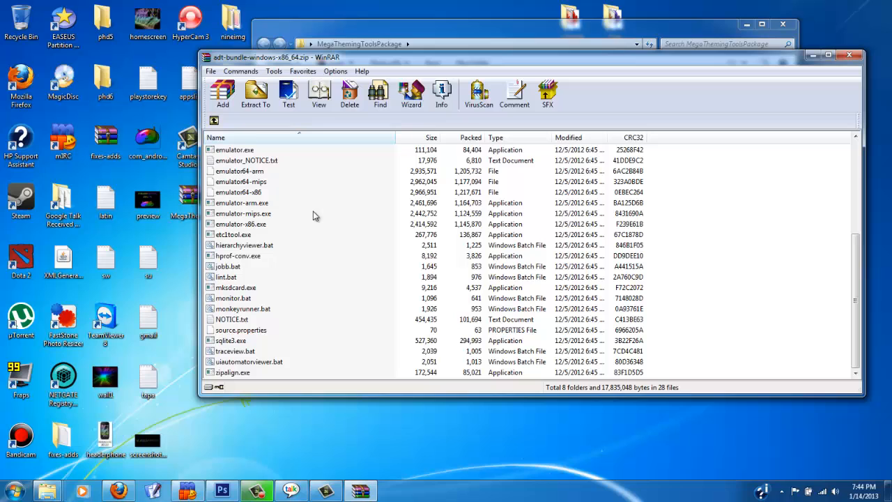
{"action": "left_click_drag", "start_coordinate": [854, 279], "coordinate": [864, 188]}
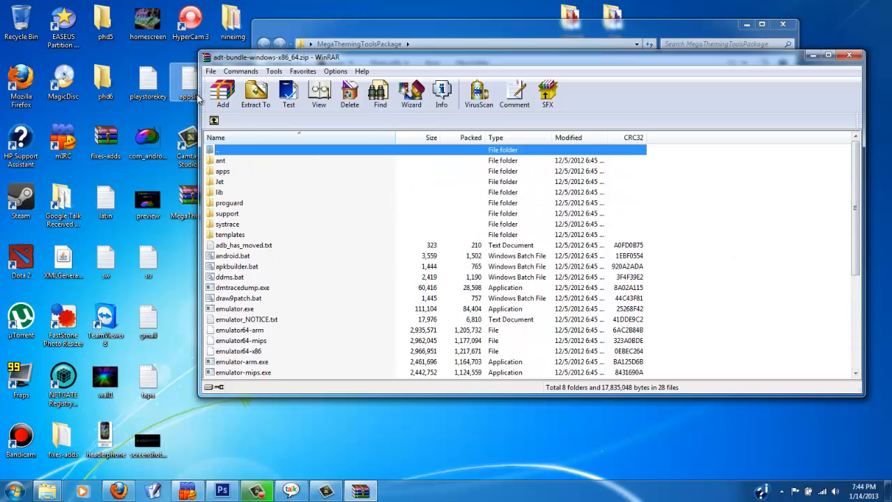
{"action": "left_click", "coordinate": [215, 121]}
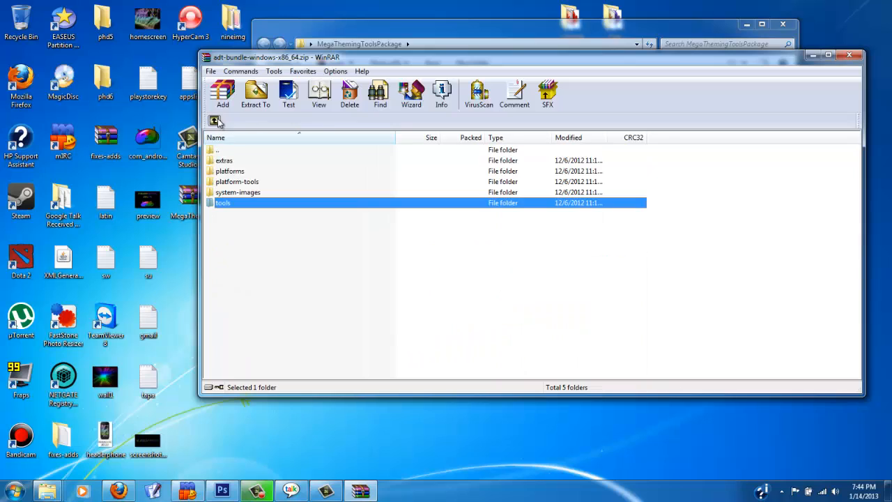
{"action": "left_click", "coordinate": [241, 182]}
{"action": "double_click", "coordinate": [241, 182]}
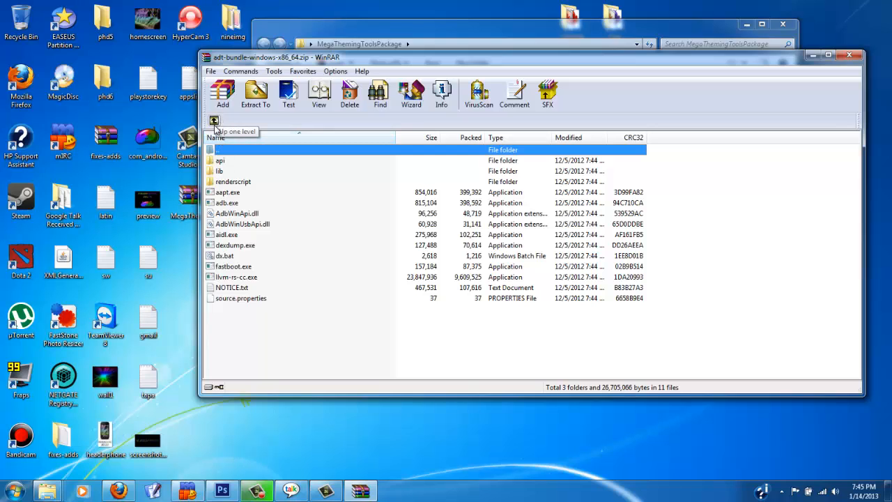
- Climb back up out of the archive to the MegaThemingToolsPackage listing
{"action": "left_click", "coordinate": [215, 122]}
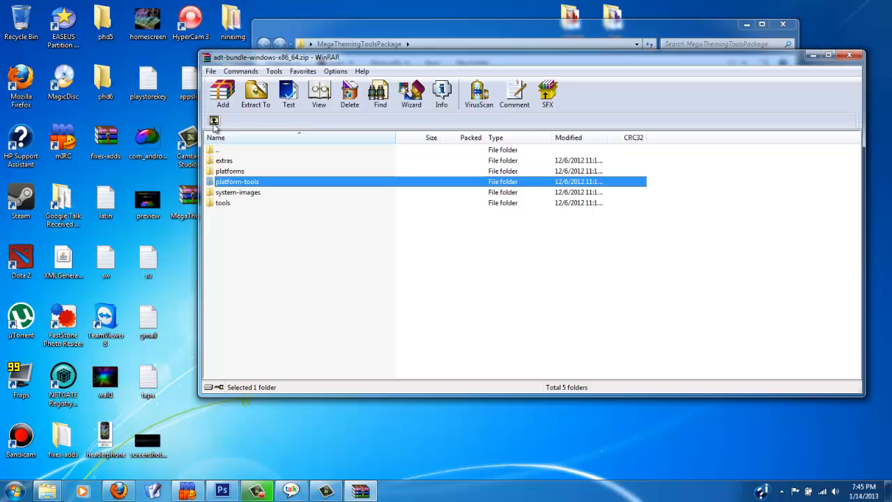
{"action": "left_click", "coordinate": [215, 122]}
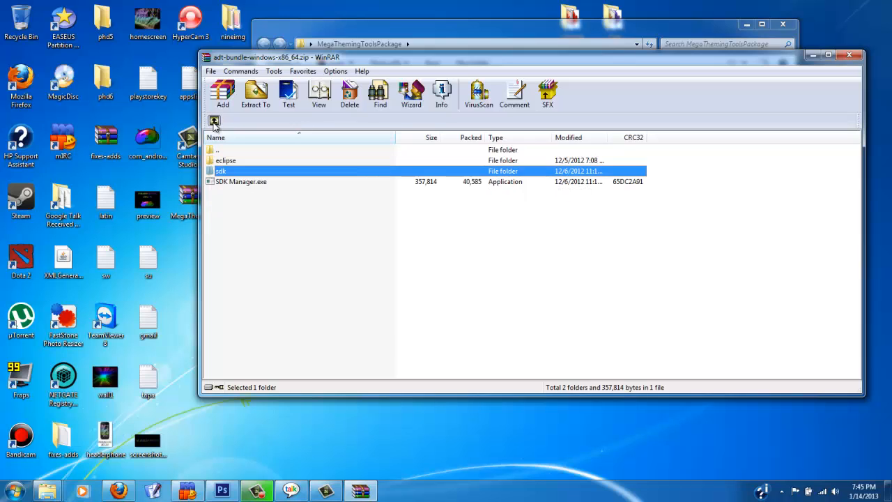
{"action": "left_click", "coordinate": [214, 122]}
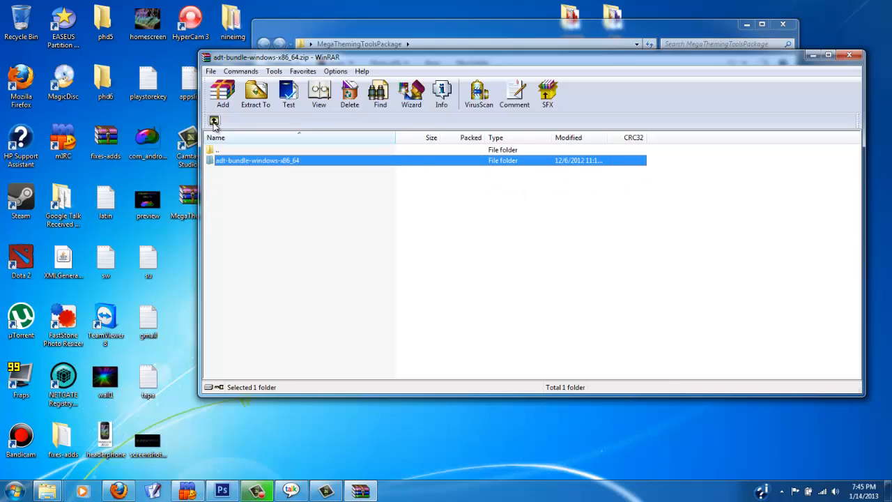
{"action": "left_click", "coordinate": [215, 122]}
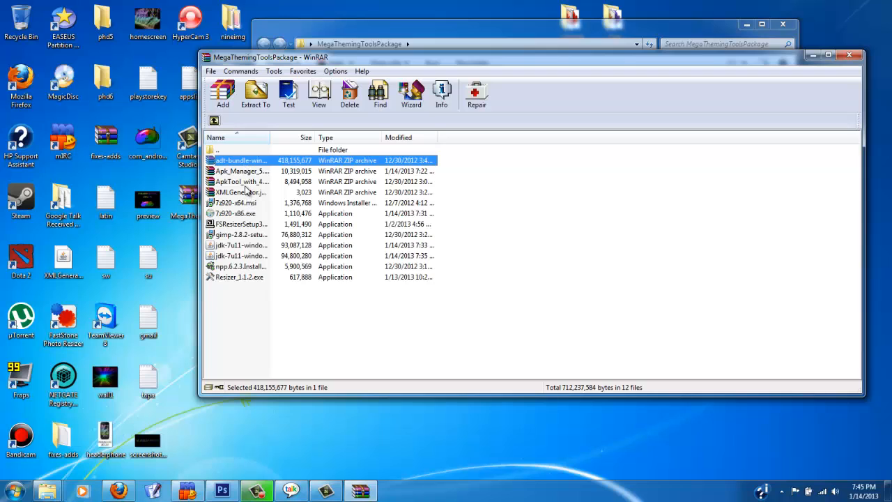
{"action": "left_click", "coordinate": [246, 172]}
{"action": "double_click", "coordinate": [246, 173]}
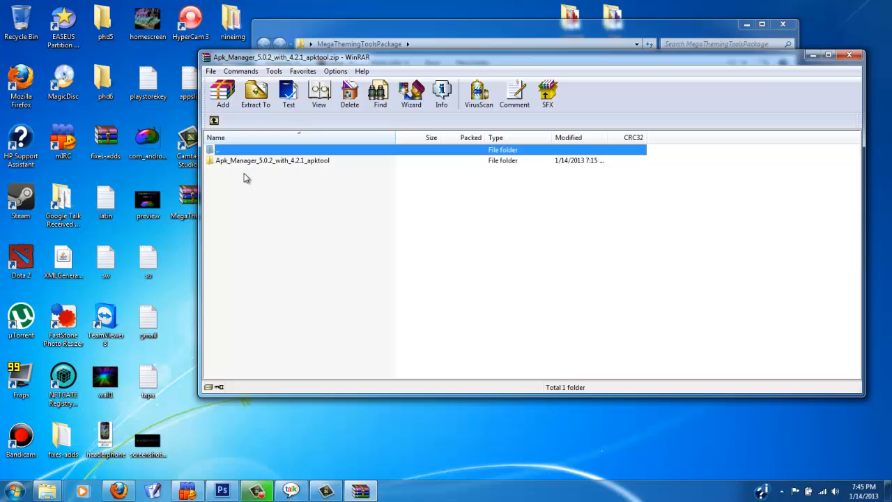
{"action": "double_click", "coordinate": [256, 161]}
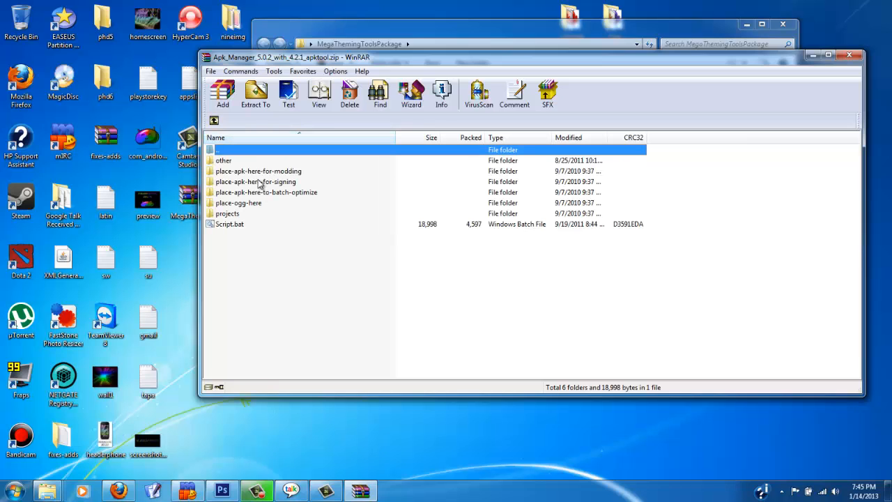
{"action": "double_click", "coordinate": [259, 172]}
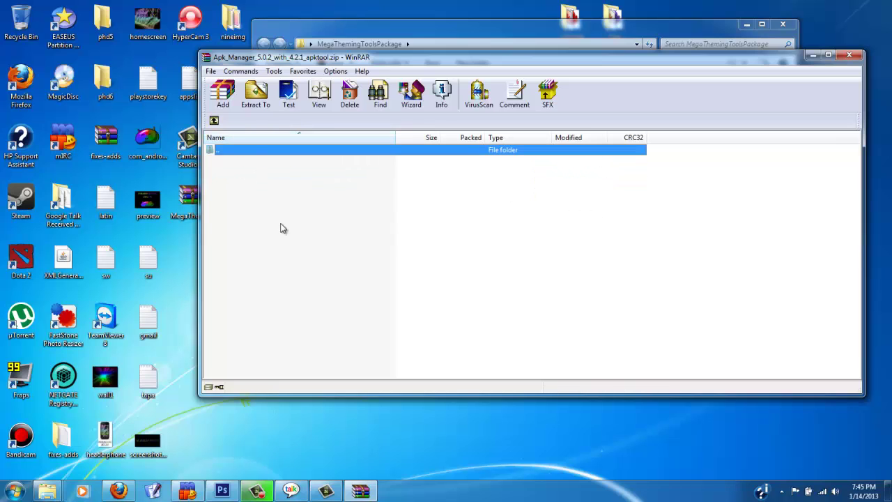
{"action": "left_click", "coordinate": [214, 120]}
{"action": "double_click", "coordinate": [225, 161]}
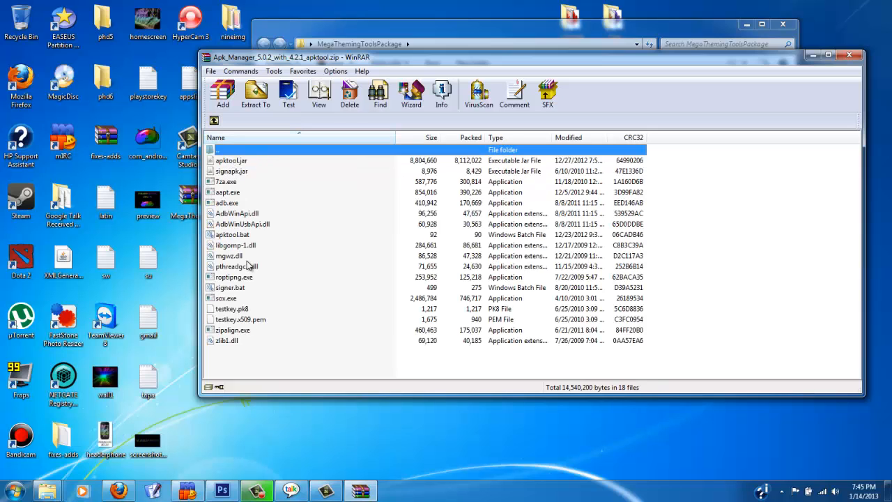
{"action": "left_click", "coordinate": [215, 122]}
{"action": "left_click", "coordinate": [214, 122]}
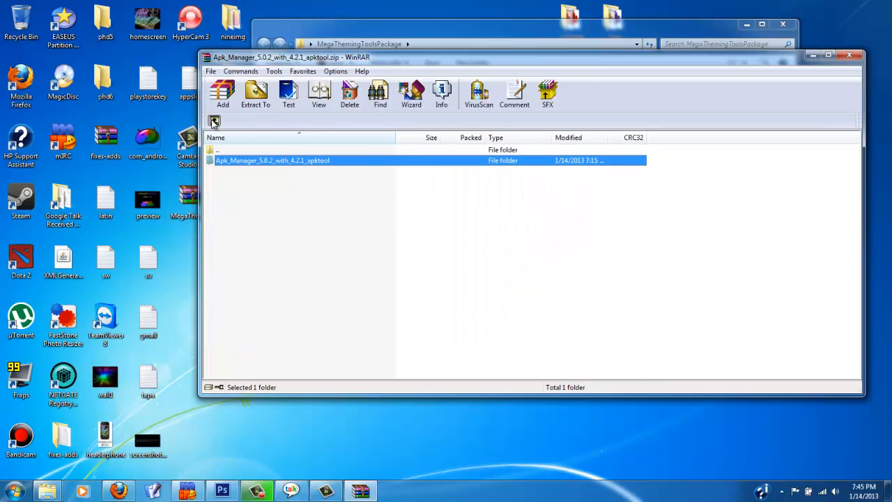
{"action": "left_click", "coordinate": [233, 183]}
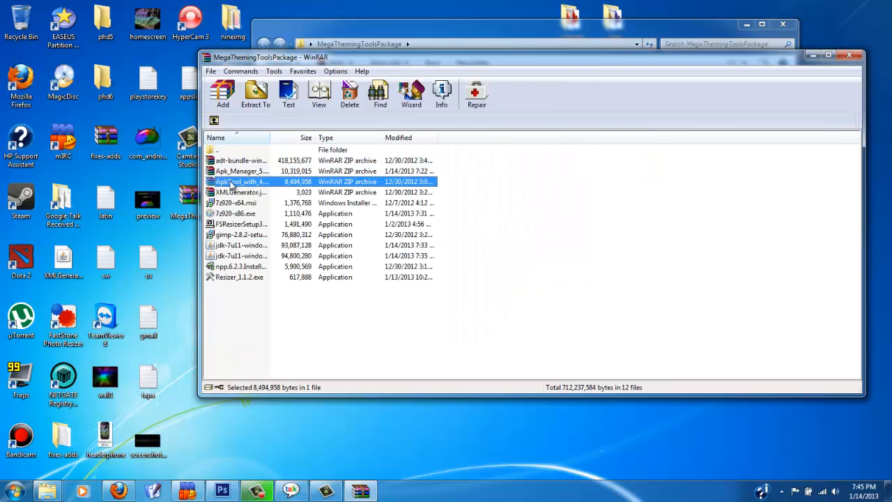
{"action": "double_click", "coordinate": [232, 182]}
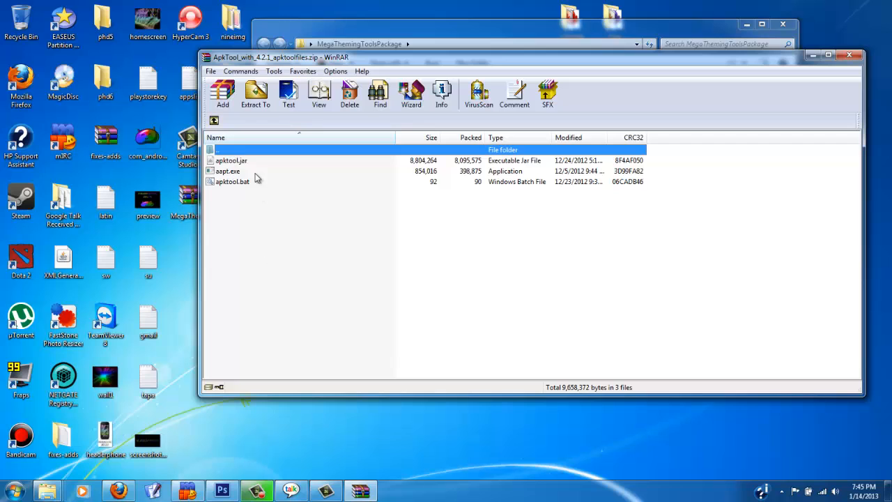
{"action": "left_click", "coordinate": [214, 122]}
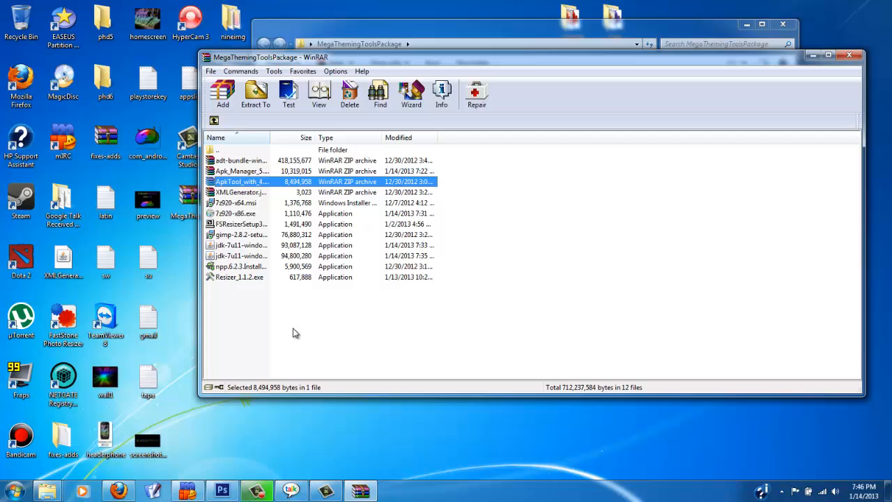
- Move the archive window aside and select the XMLGenerator jar on the desktop
{"action": "left_click", "coordinate": [240, 193]}
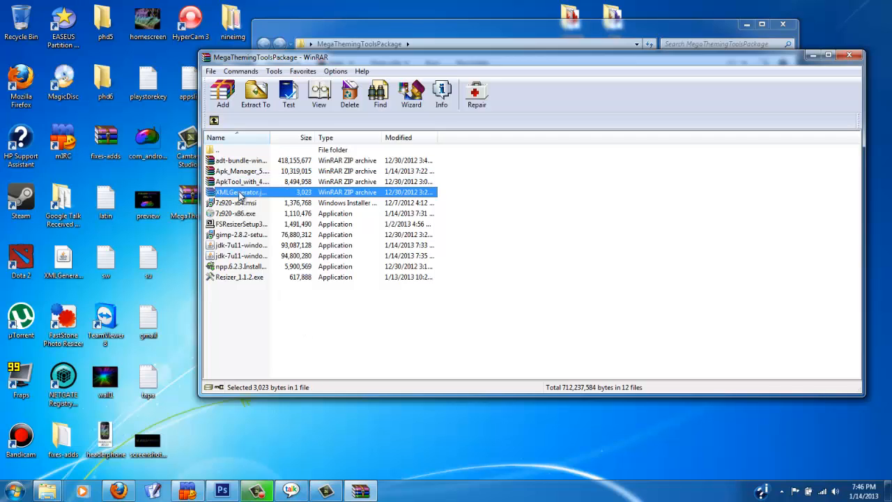
{"action": "left_click_drag", "start_coordinate": [326, 57], "coordinate": [390, 48]}
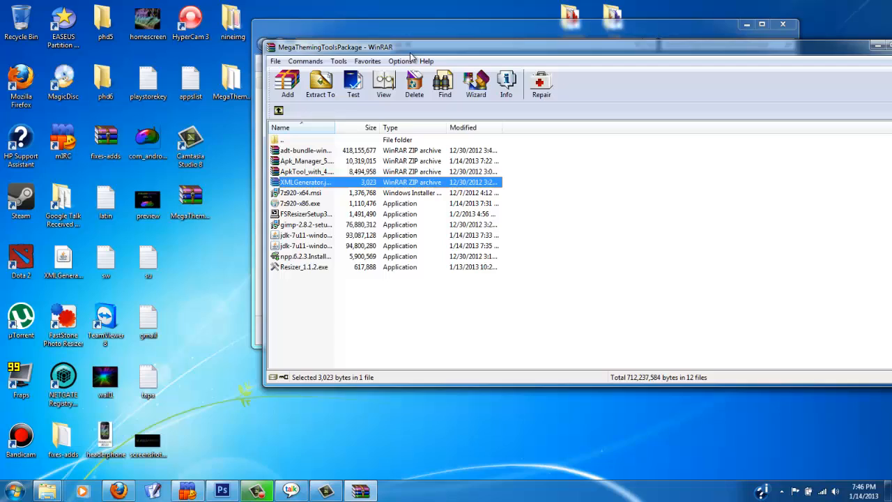
{"action": "left_click_drag", "start_coordinate": [389, 47], "coordinate": [619, 116]}
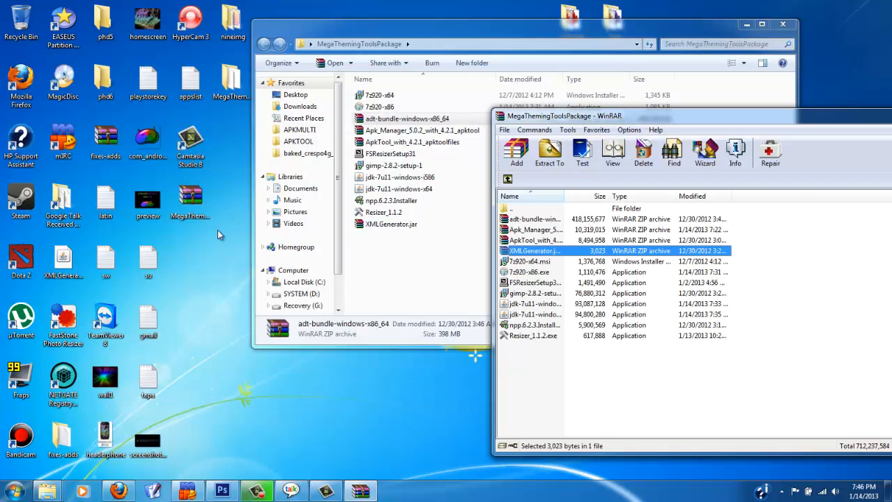
{"action": "left_click", "coordinate": [436, 264]}
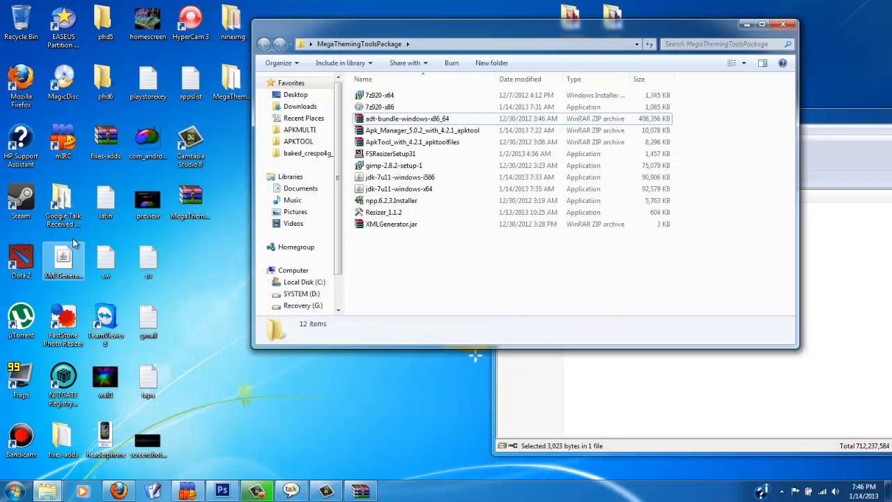
{"action": "left_click", "coordinate": [64, 261]}
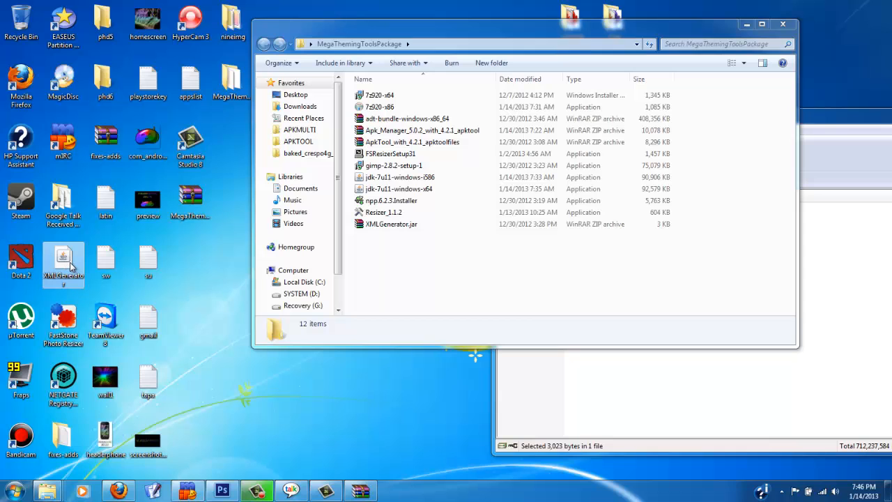
- Launch a Windows command prompt from the Start menu beside the package folder
{"action": "left_click", "coordinate": [14, 491]}
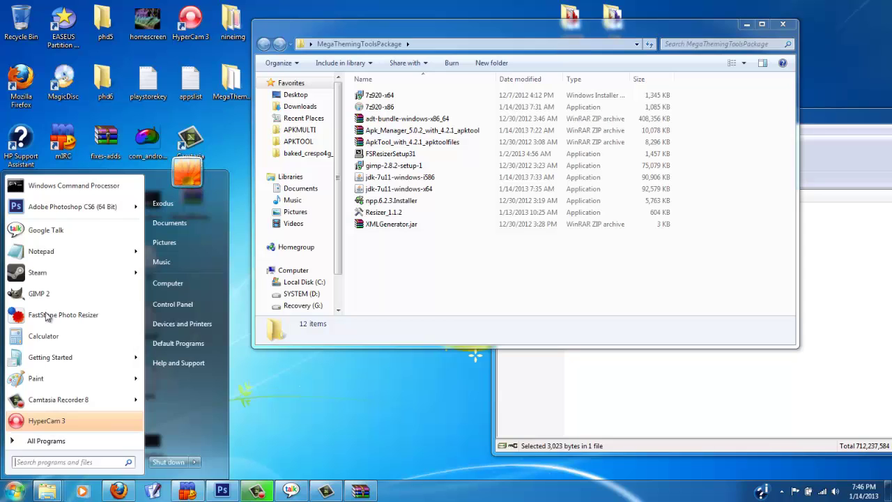
{"action": "left_click", "coordinate": [75, 187]}
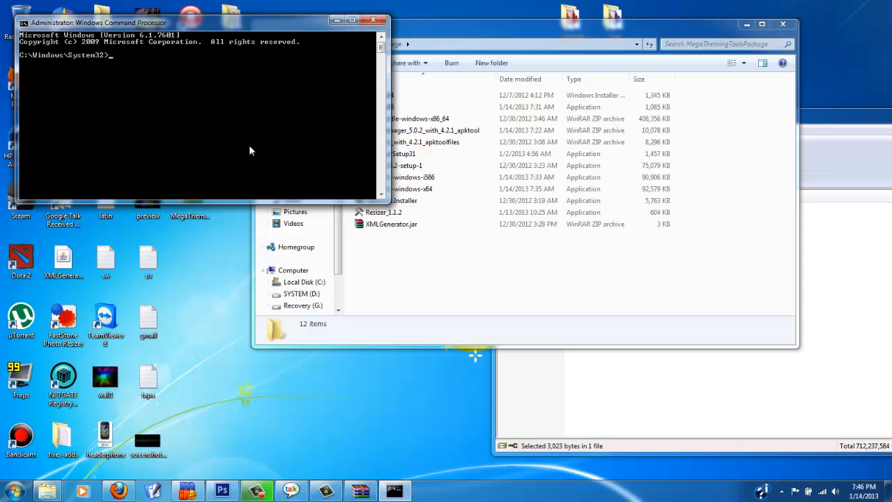
{"action": "left_click", "coordinate": [484, 308]}
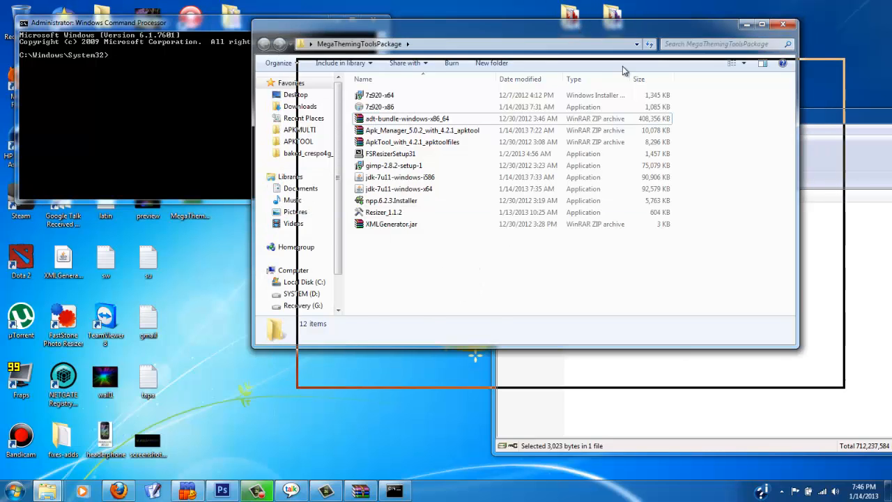
- Open the colorize icons folder and copy its parent Desktop path from the address bar
{"action": "left_click_drag", "start_coordinate": [577, 26], "coordinate": [623, 66]}
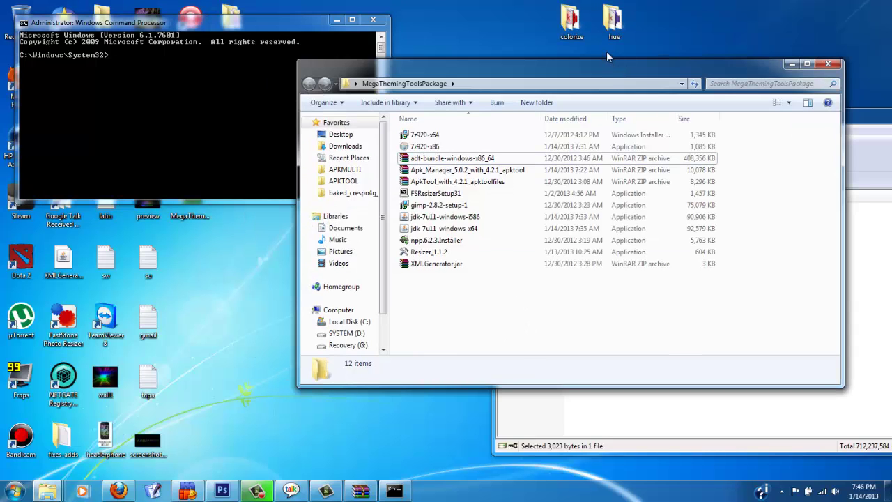
{"action": "left_click", "coordinate": [571, 20]}
{"action": "double_click", "coordinate": [572, 20]}
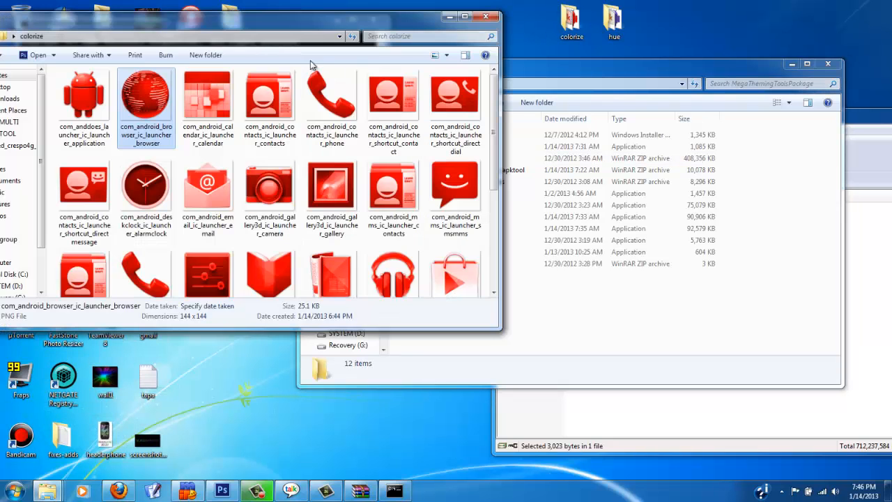
{"action": "left_click", "coordinate": [63, 36]}
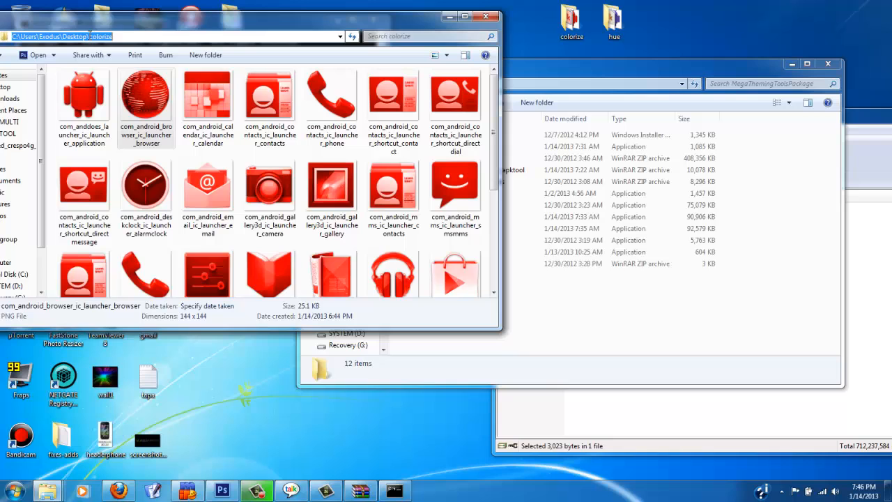
{"action": "left_click_drag", "start_coordinate": [90, 36], "coordinate": [11, 36]}
{"action": "right_click", "coordinate": [42, 37]}
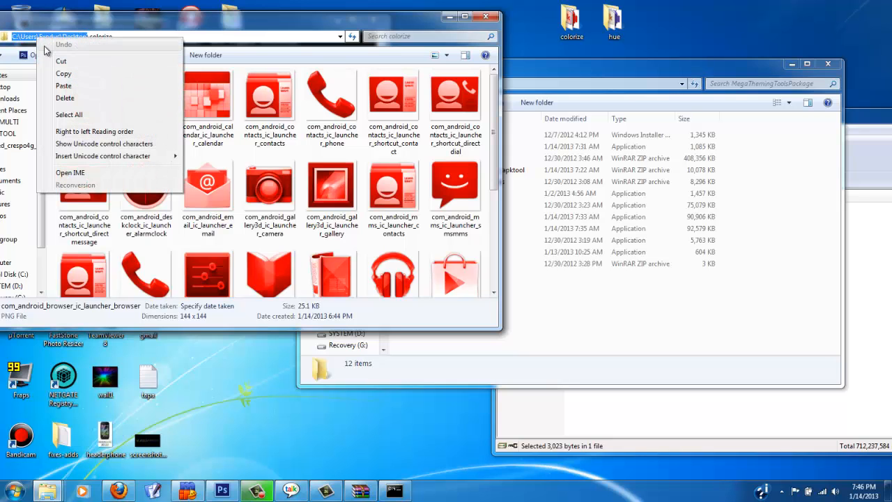
{"action": "left_click", "coordinate": [62, 73]}
- Run cd with the pasted path so the prompt sits at C:\Users\Exodus\Desktop
{"action": "left_click_drag", "start_coordinate": [418, 18], "coordinate": [774, 14]}
{"action": "left_click", "coordinate": [179, 80]}
{"action": "type", "text": "cd"}
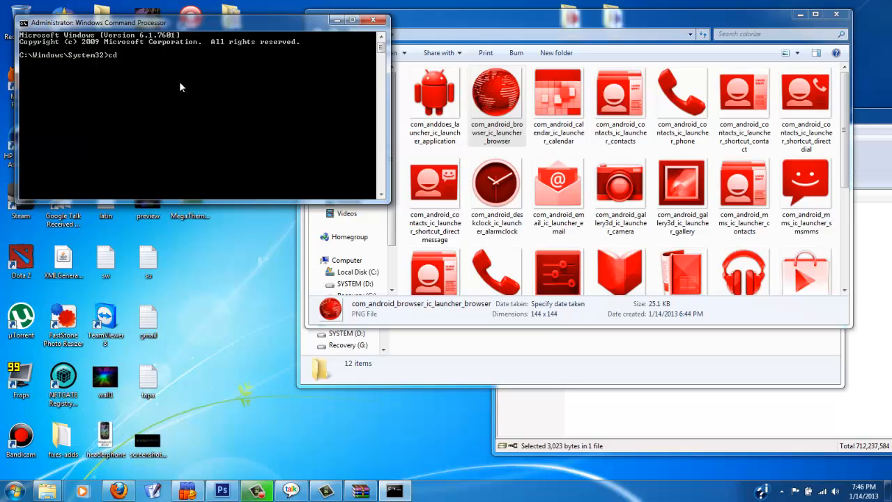
{"action": "right_click", "coordinate": [179, 81]}
{"action": "left_click", "coordinate": [198, 108]}
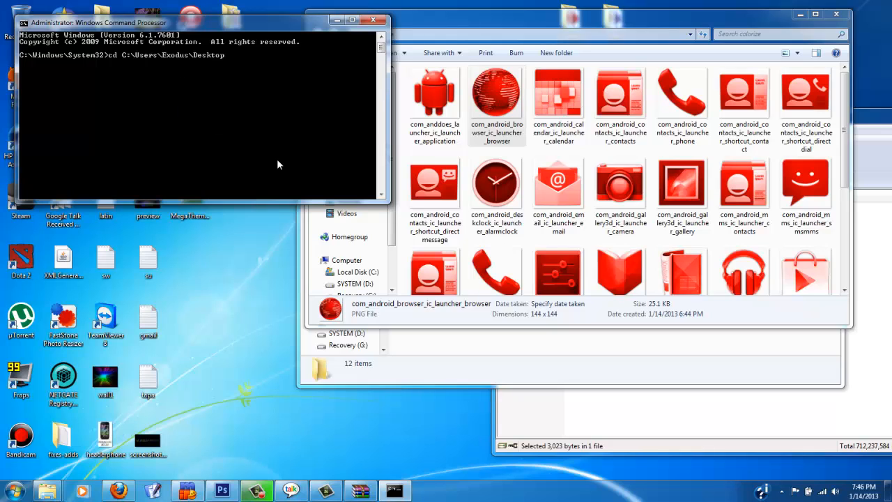
{"action": "key", "text": "Return"}
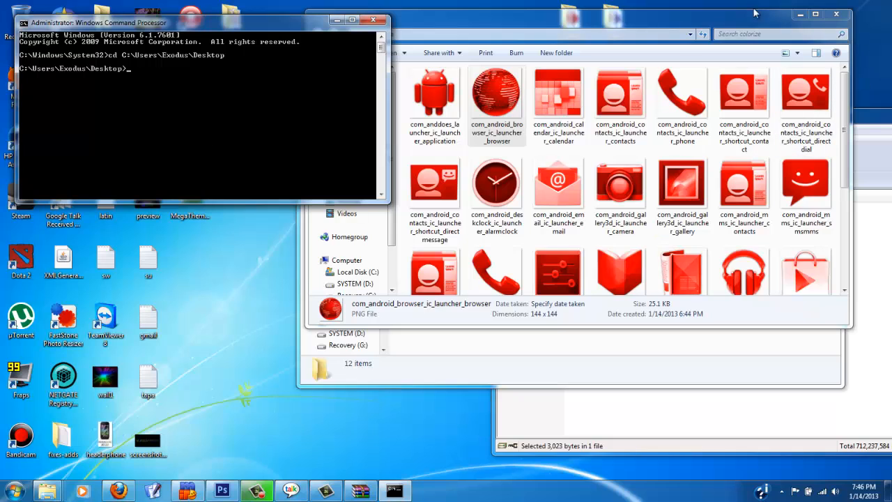
{"action": "left_click_drag", "start_coordinate": [757, 16], "coordinate": [864, 3]}
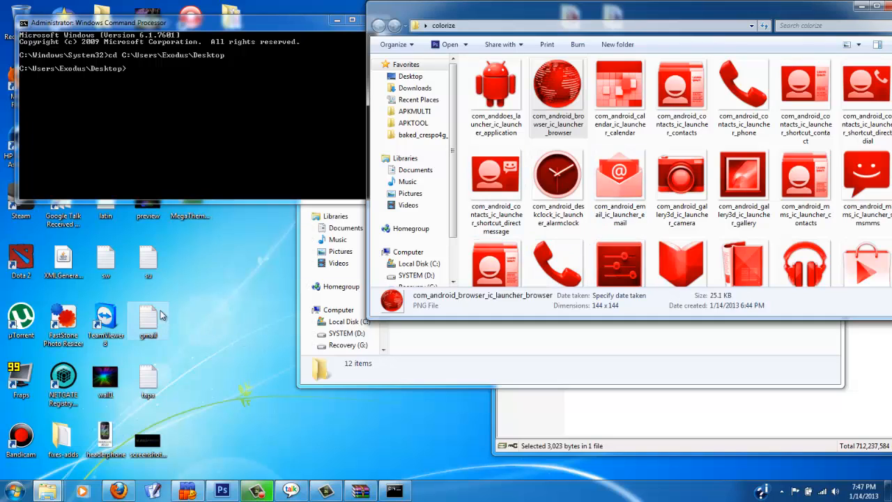
{"action": "left_click", "coordinate": [274, 159]}
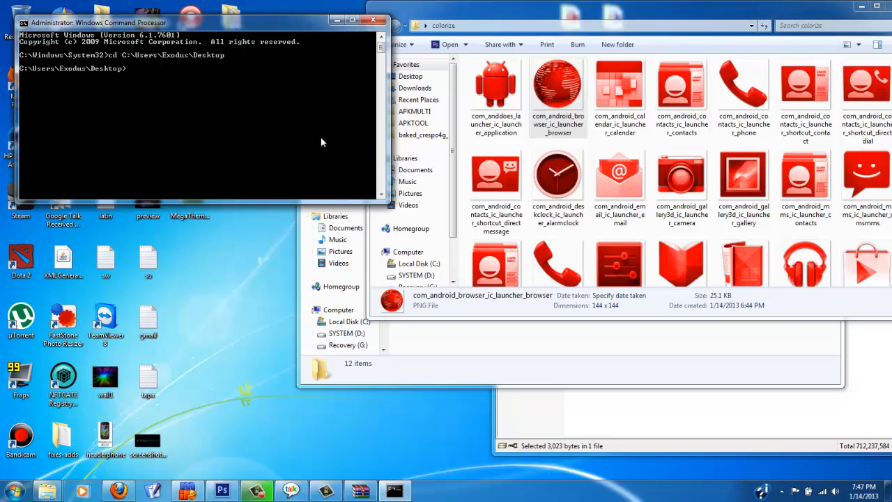
- Run java -jar xmlgenerator.jar on colorize, recalling and fixing the mistyped jar name
{"action": "left_click_drag", "start_coordinate": [252, 32], "coordinate": [350, 40]}
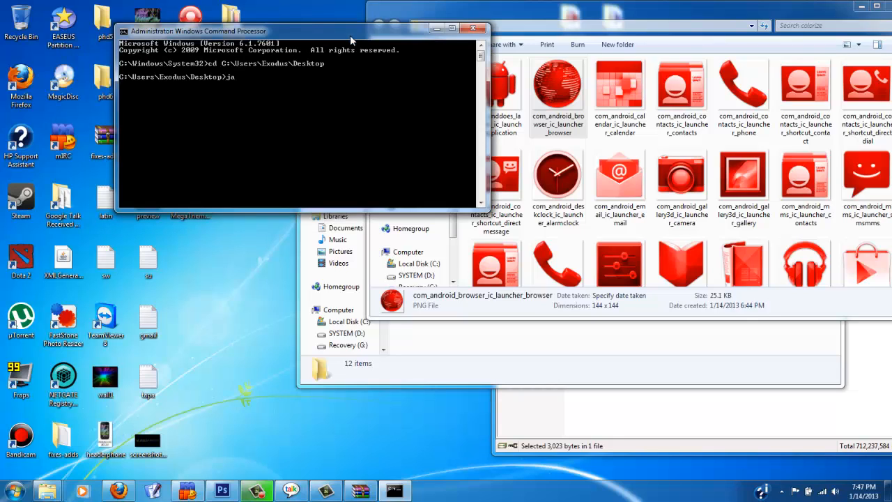
{"action": "type", "text": "java -jar"}
{"action": "type", "text": " xml"}
{"action": "type", "text": "genertor.j"}
{"action": "type", "text": "ar"}
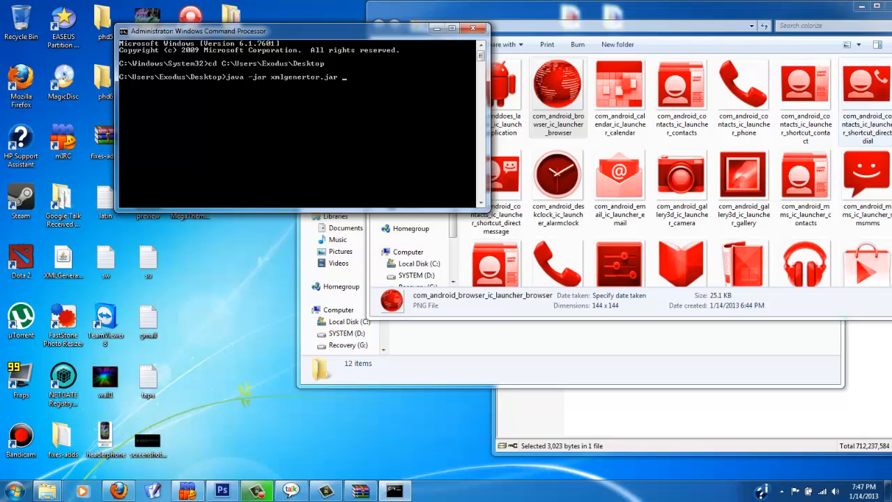
{"action": "left_click_drag", "start_coordinate": [280, 31], "coordinate": [329, 146]}
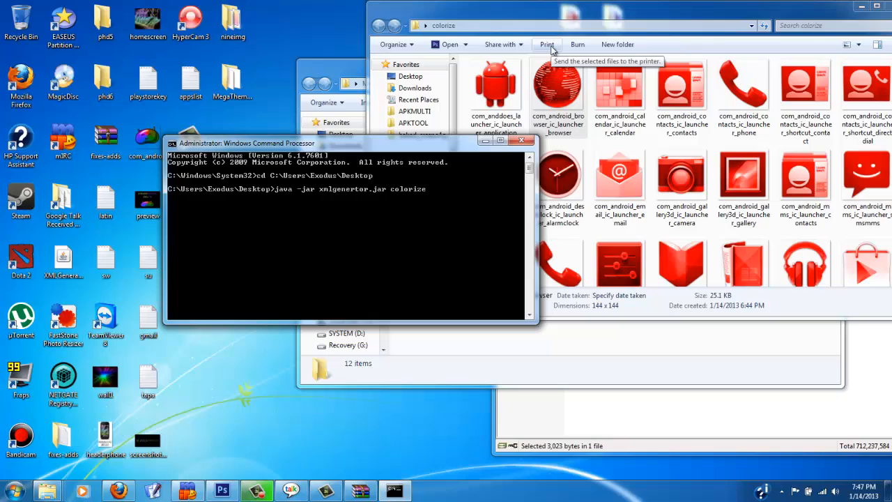
{"action": "type", "text": "orize.xml"}
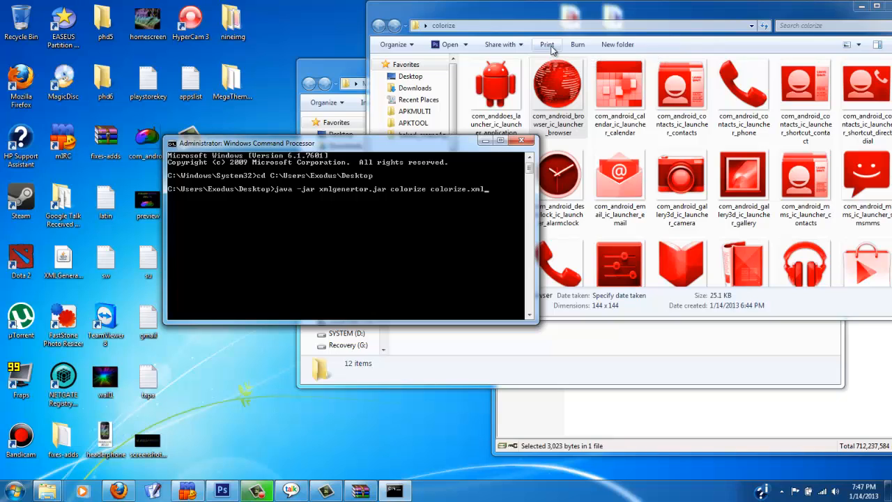
{"action": "key", "text": "Return"}
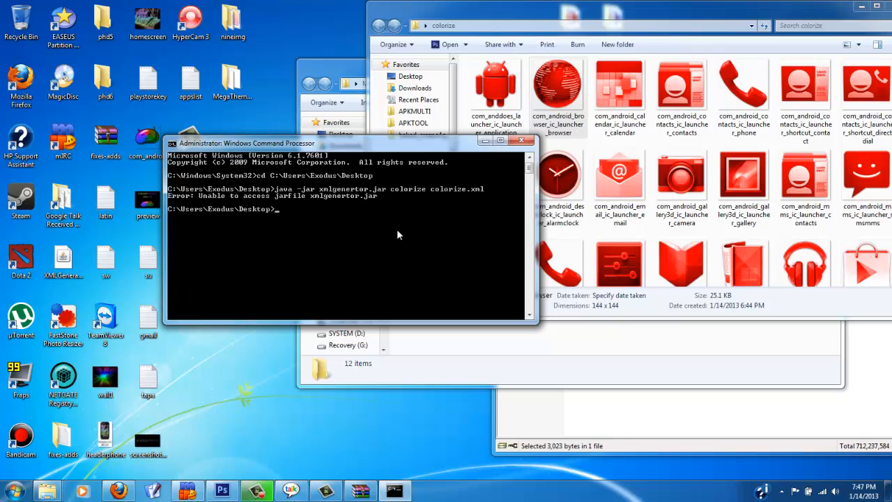
{"action": "key", "text": "Up"}
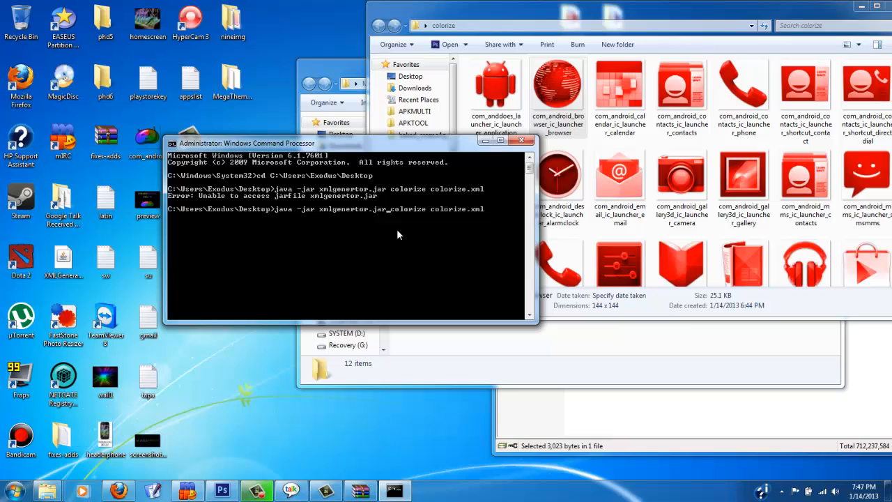
{"action": "type", "text": "a"}
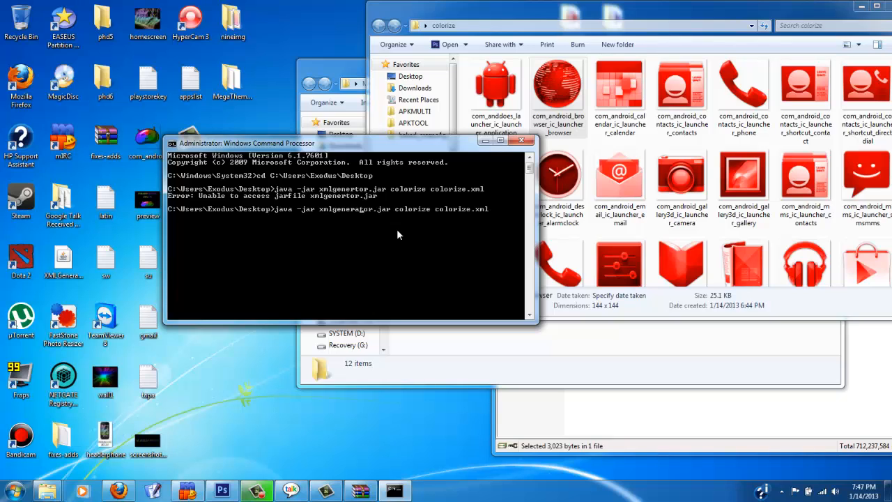
{"action": "key", "text": "Return"}
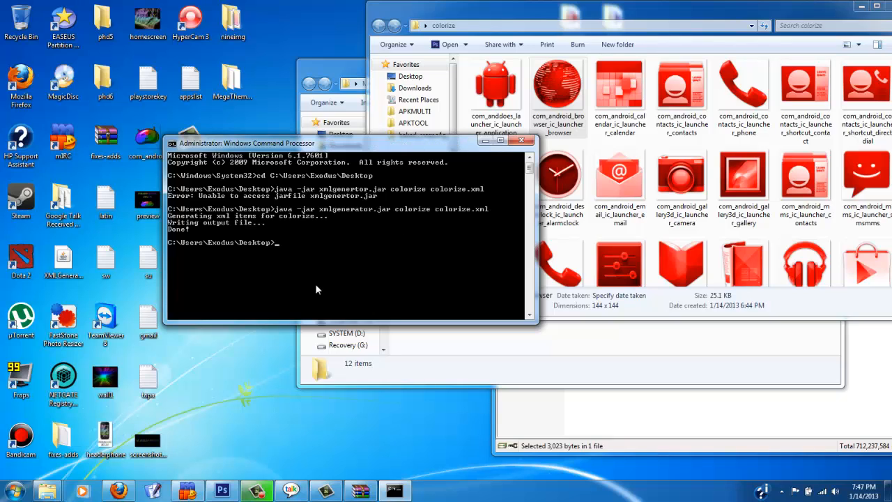
- Select all 31 item lines of colorize.xml in Notepad++, then close the editor
{"action": "left_click_drag", "start_coordinate": [286, 143], "coordinate": [506, 114]}
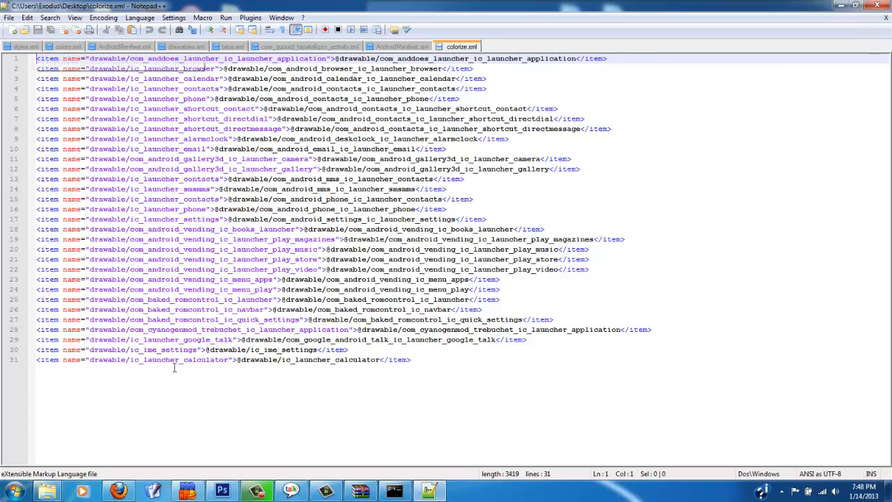
{"action": "left_click_drag", "start_coordinate": [415, 360], "coordinate": [3, 4]}
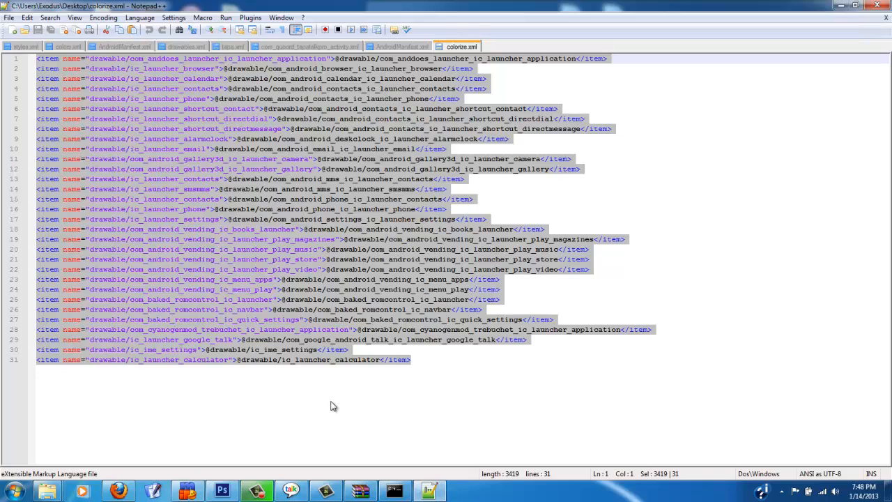
{"action": "left_click", "coordinate": [884, 5]}
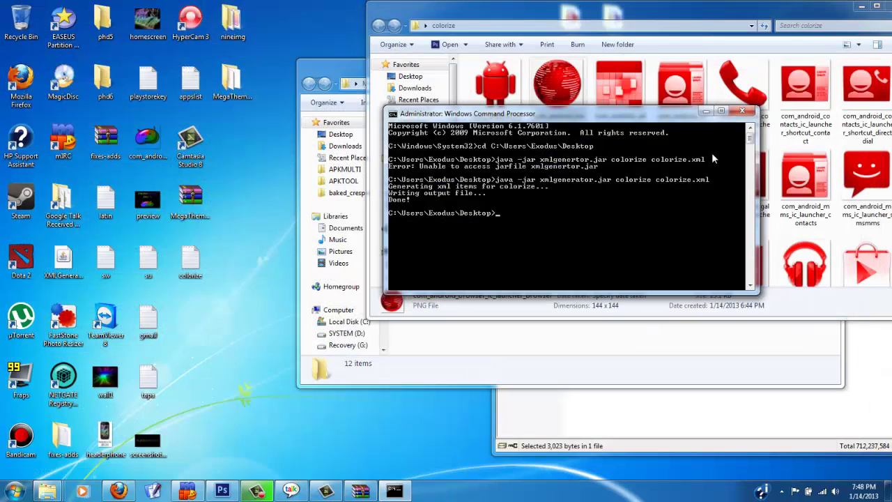
- Launch FSResizerSetup31 and advance past its welcome and license pages
{"action": "left_click", "coordinate": [752, 113]}
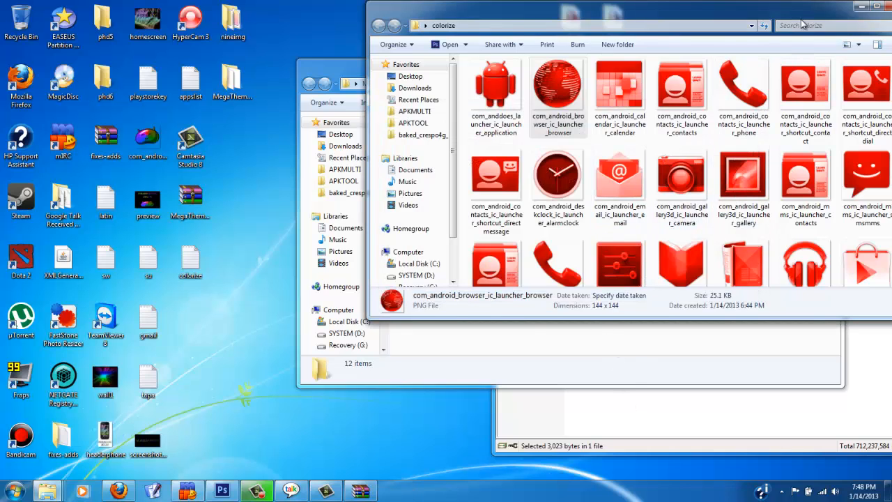
{"action": "left_click", "coordinate": [589, 356]}
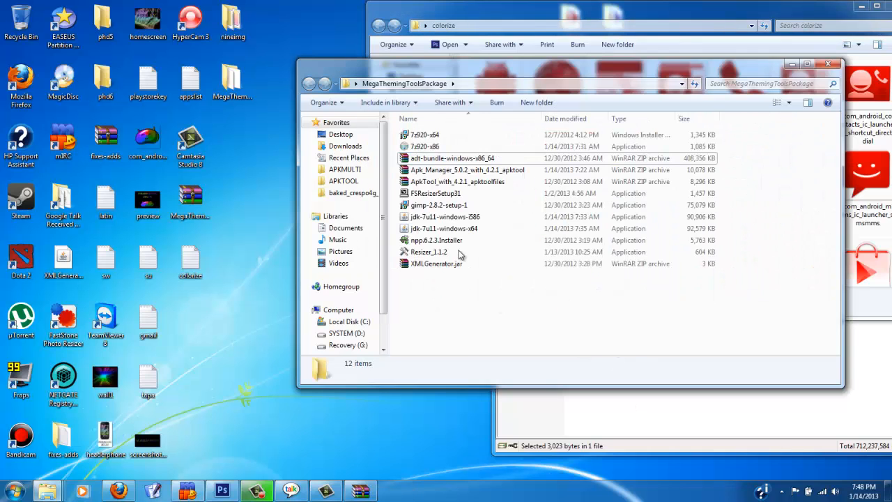
{"action": "double_click", "coordinate": [436, 193]}
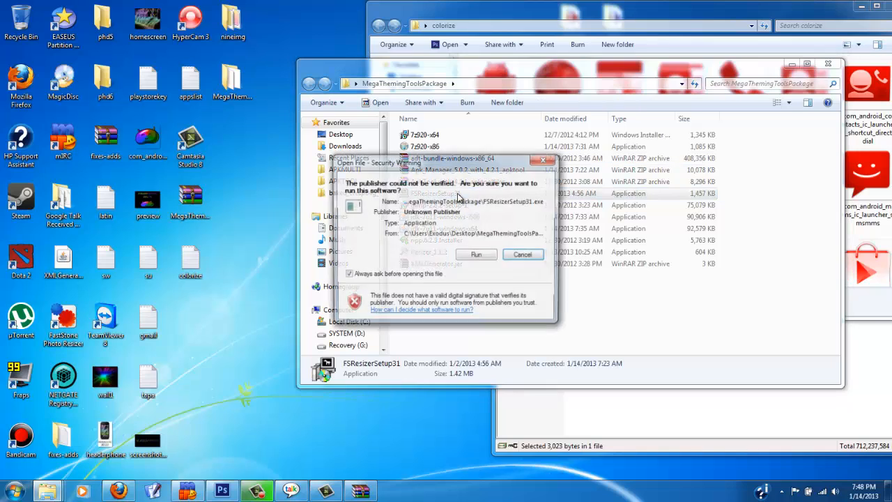
{"action": "left_click", "coordinate": [476, 254]}
{"action": "left_click", "coordinate": [505, 337]}
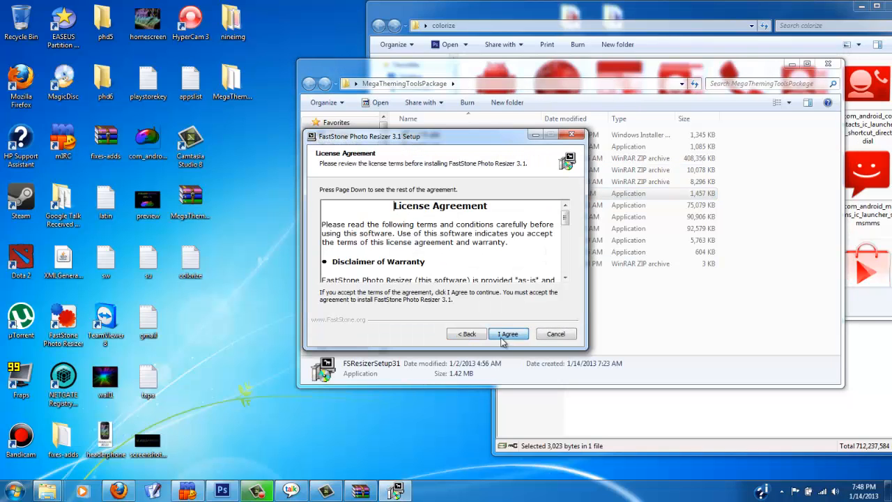
{"action": "left_click", "coordinate": [507, 334]}
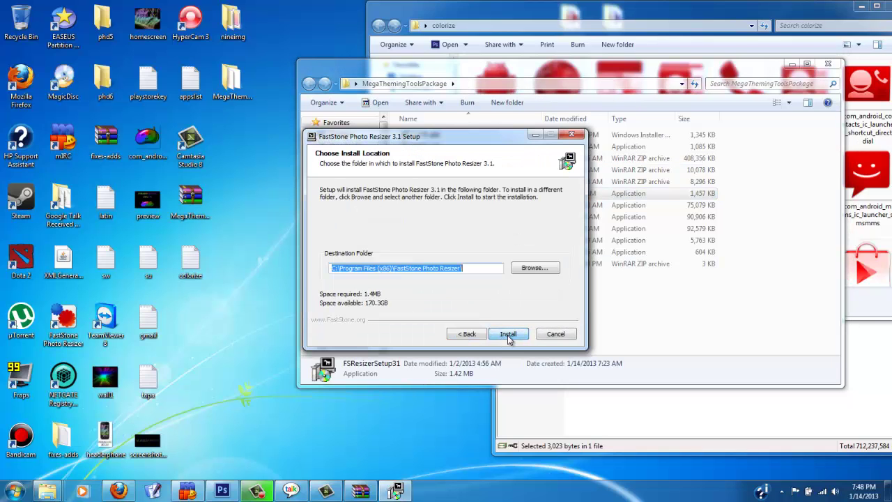
- Cancel the FastStone setup at the install-location page, confirming the quit on the third try
{"action": "left_click", "coordinate": [555, 335]}
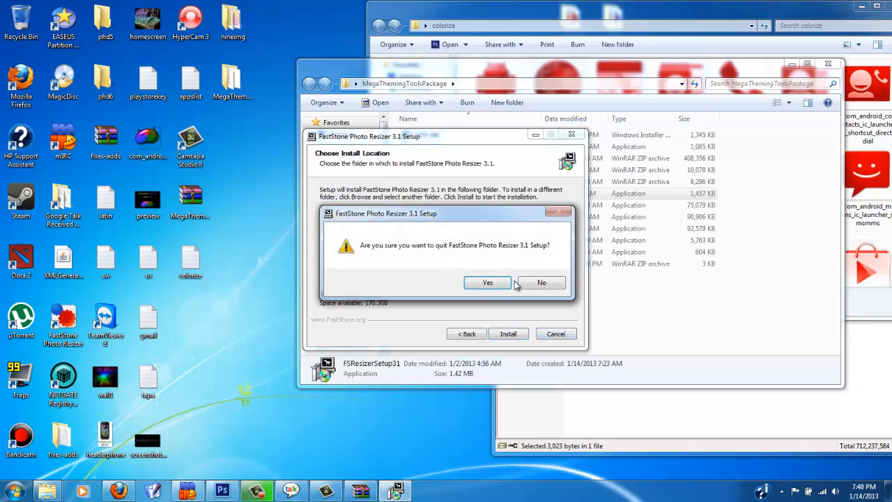
{"action": "left_click", "coordinate": [540, 282]}
{"action": "left_click", "coordinate": [555, 334]}
{"action": "left_click", "coordinate": [549, 283]}
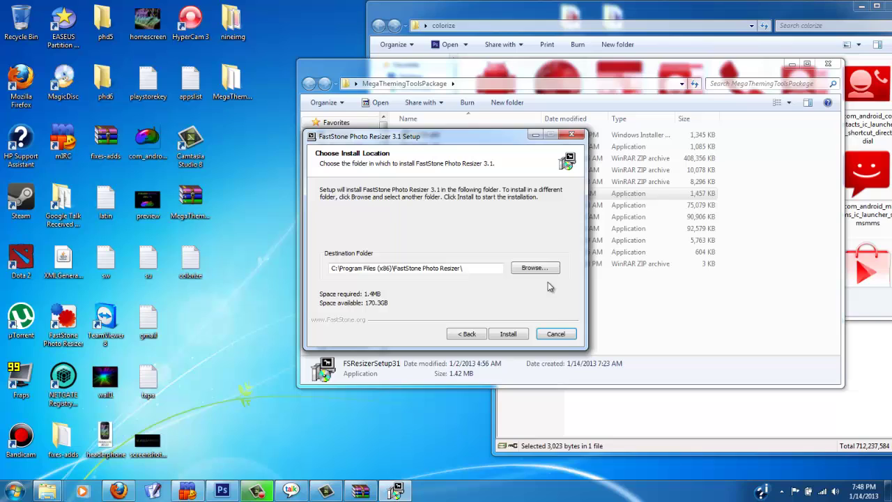
{"action": "left_click", "coordinate": [557, 335]}
{"action": "left_click", "coordinate": [488, 282]}
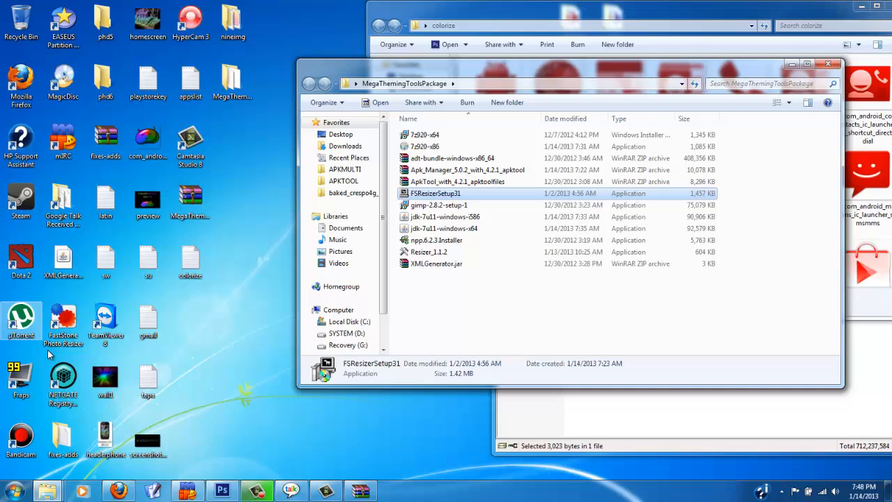
{"action": "double_click", "coordinate": [62, 322]}
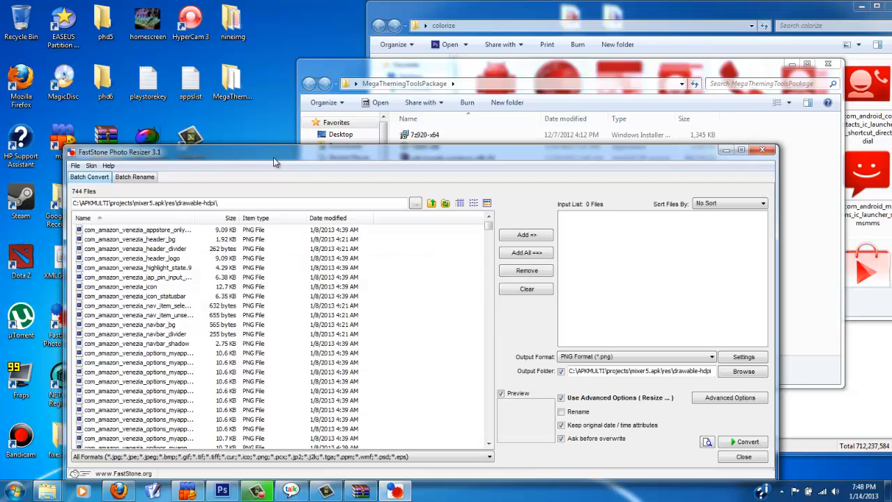
{"action": "left_click_drag", "start_coordinate": [332, 21], "coordinate": [317, 29]}
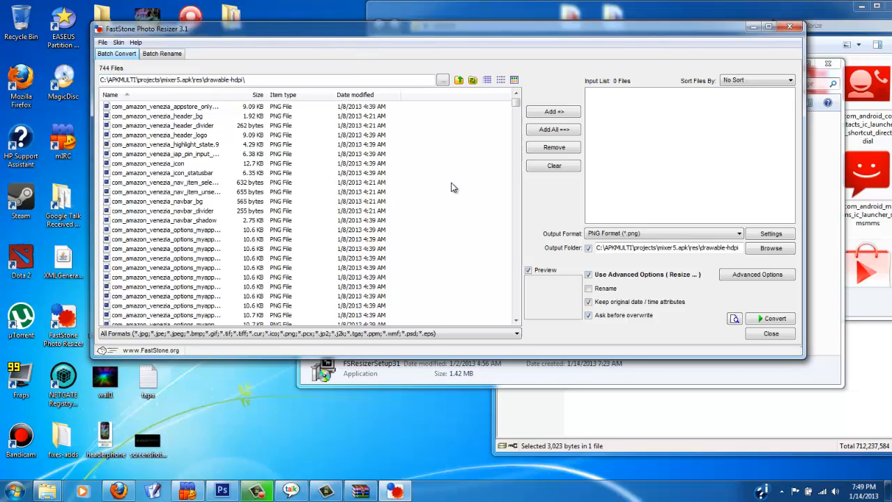
{"action": "left_click", "coordinate": [162, 53]}
{"action": "left_click", "coordinate": [122, 54]}
{"action": "left_click", "coordinate": [757, 274]}
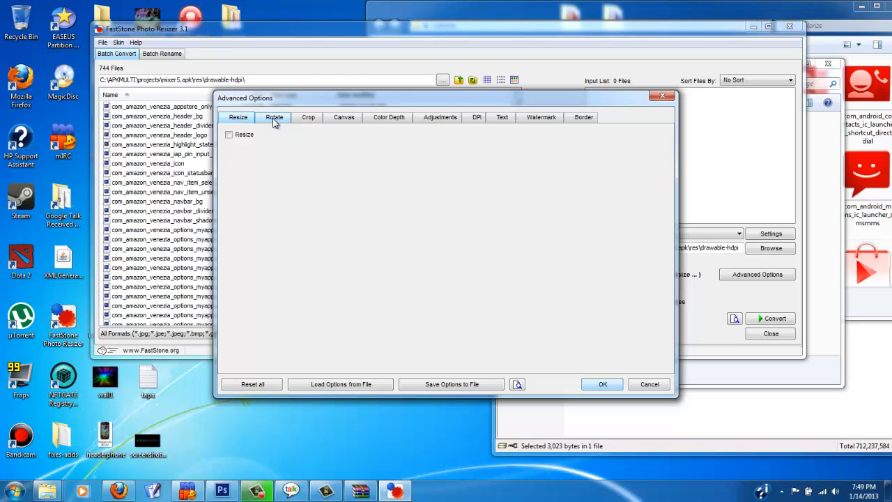
{"action": "left_click", "coordinate": [274, 117]}
{"action": "left_click", "coordinate": [308, 117]}
{"action": "left_click", "coordinate": [344, 117]}
{"action": "left_click", "coordinate": [661, 97]}
- Close the photo resizer, run Resizer_1.1.2 and minimize the package folder window
{"action": "left_click", "coordinate": [790, 27]}
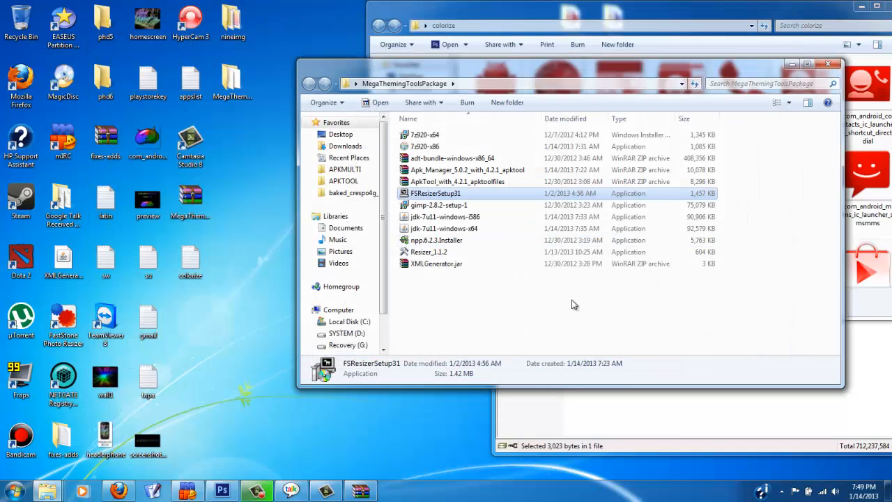
{"action": "left_click", "coordinate": [563, 323]}
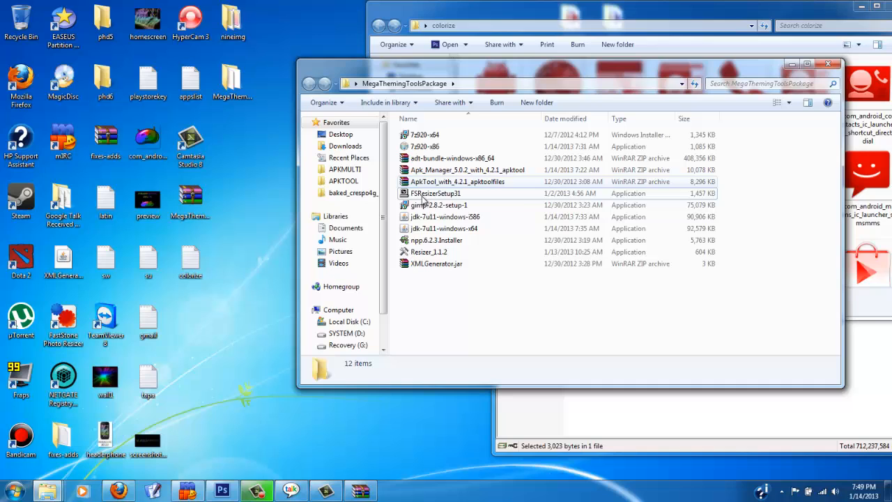
{"action": "double_click", "coordinate": [428, 252]}
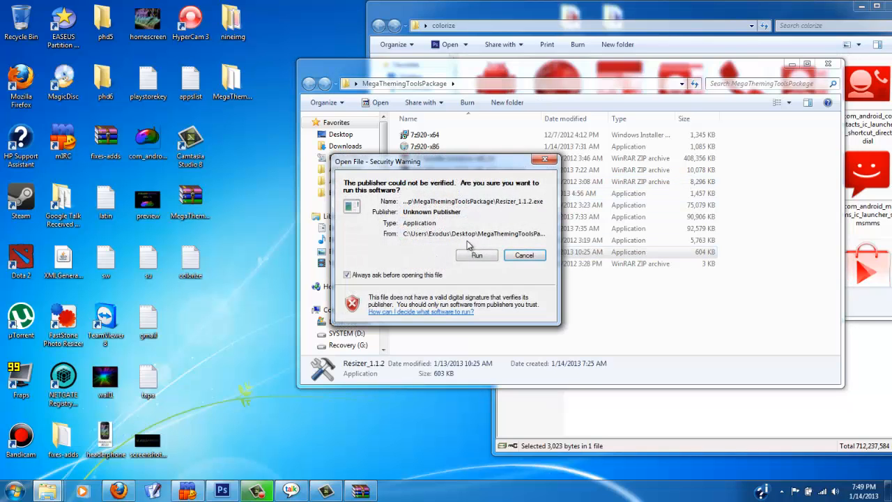
{"action": "left_click", "coordinate": [477, 255]}
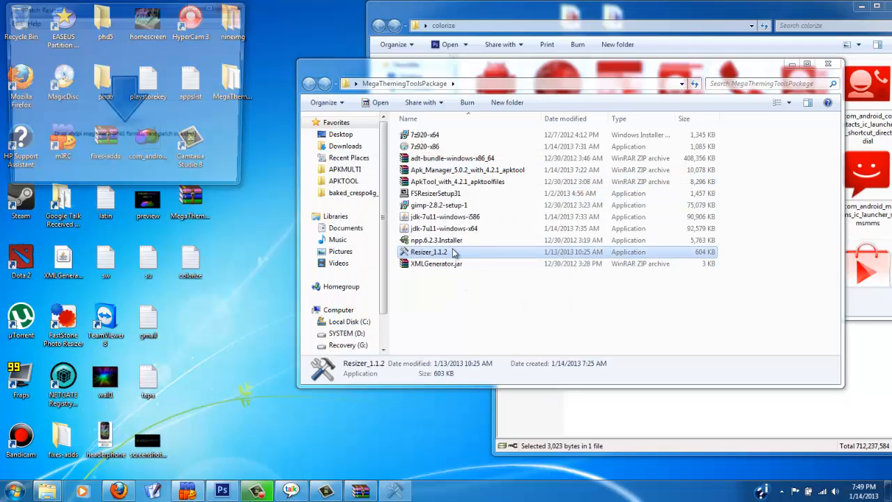
{"action": "left_click", "coordinate": [789, 65]}
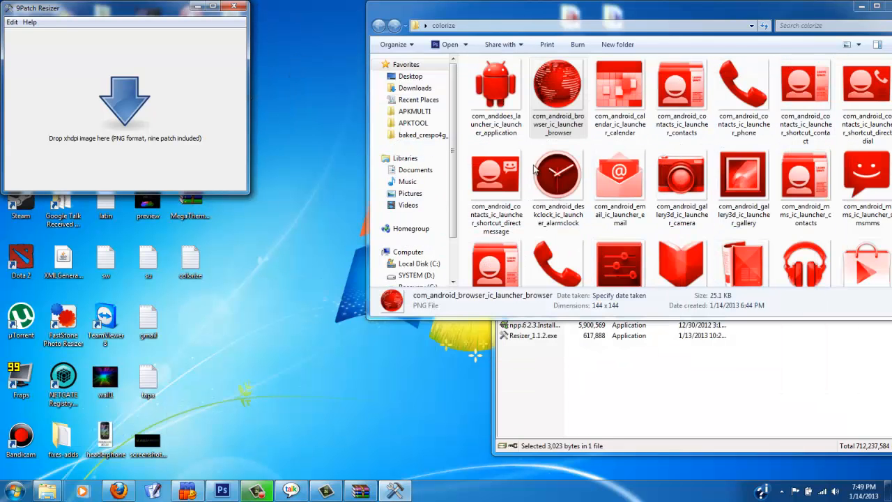
- Drop all 31 colorize PNGs onto 9Patch Resizer to produce the drawable density folders
{"action": "left_click_drag", "start_coordinate": [641, 17], "coordinate": [572, 26]}
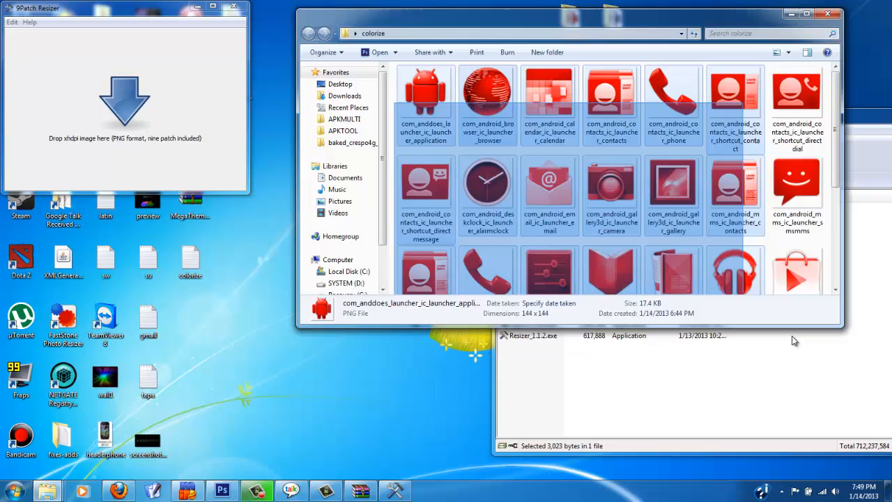
{"action": "left_click_drag", "start_coordinate": [395, 106], "coordinate": [667, 313]}
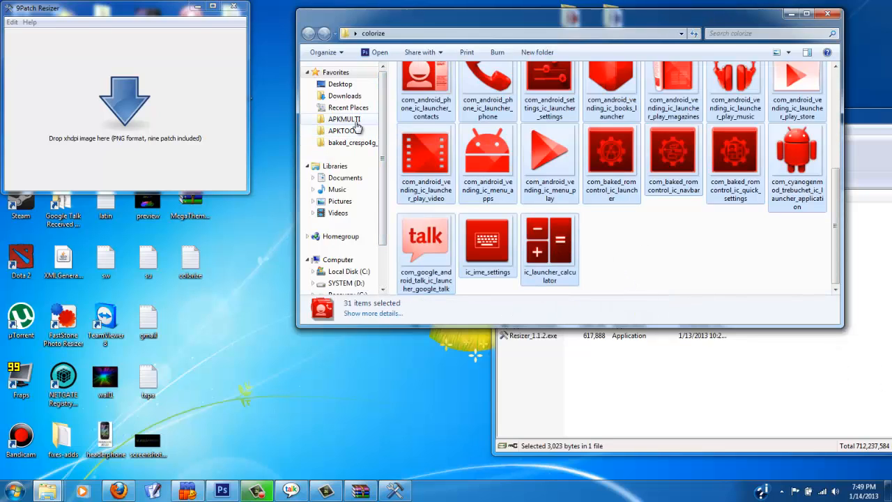
{"action": "left_click_drag", "start_coordinate": [571, 17], "coordinate": [544, 189]}
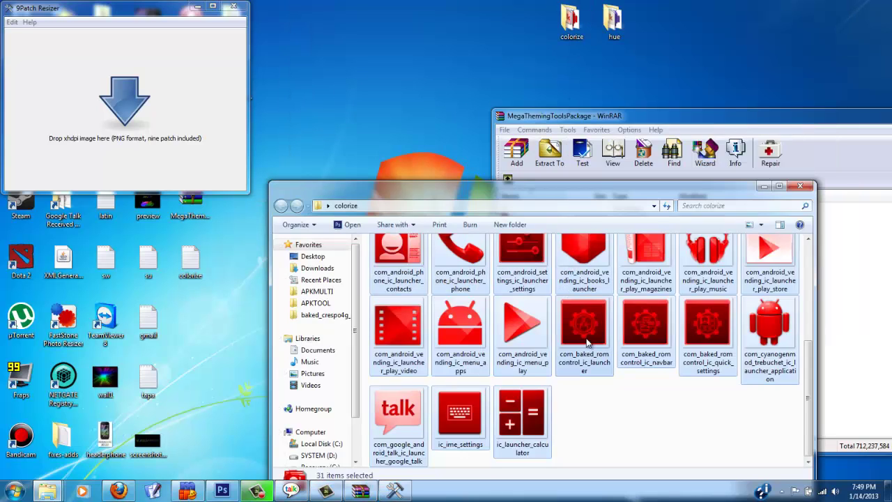
{"action": "left_click_drag", "start_coordinate": [588, 342], "coordinate": [176, 123]}
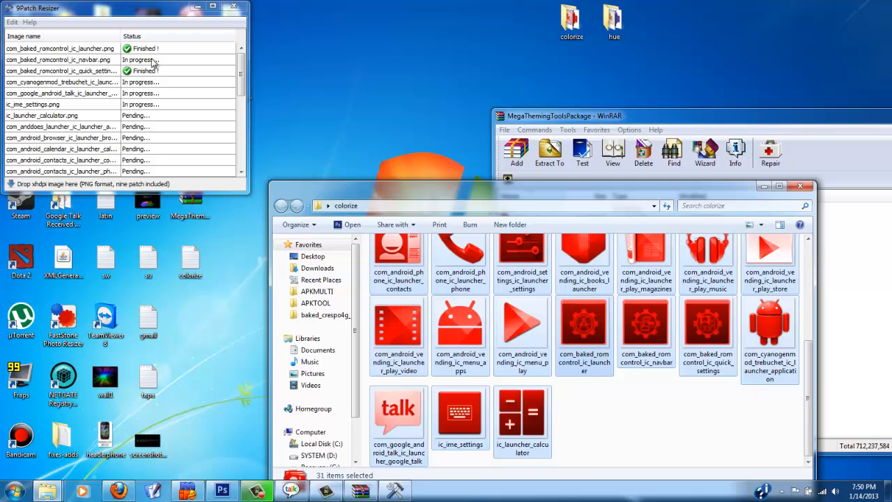
{"action": "scroll", "coordinate": [770, 335], "scroll_direction": "up", "scroll_amount": 1}
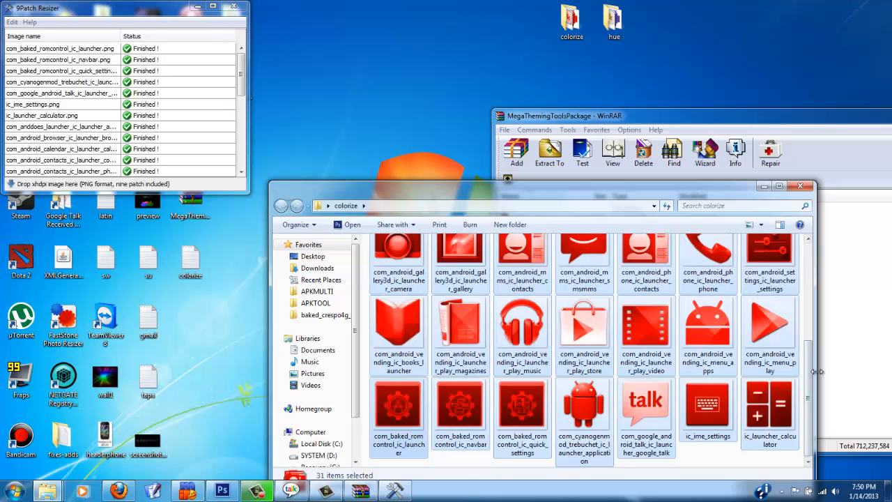
{"action": "left_click_drag", "start_coordinate": [807, 390], "coordinate": [810, 269]}
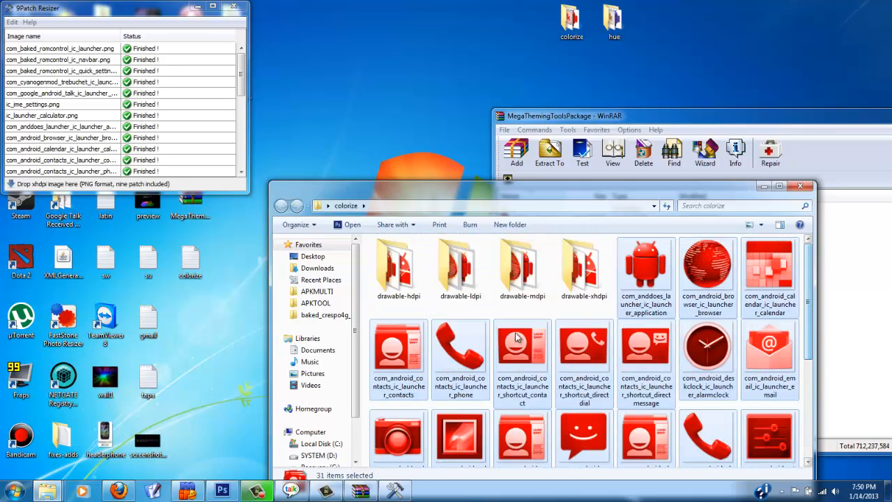
- Browse the resized icons inside drawable-hdpi, drawable-ldpi and drawable-xhdpi, returning to colorize after each
{"action": "left_click", "coordinate": [478, 319]}
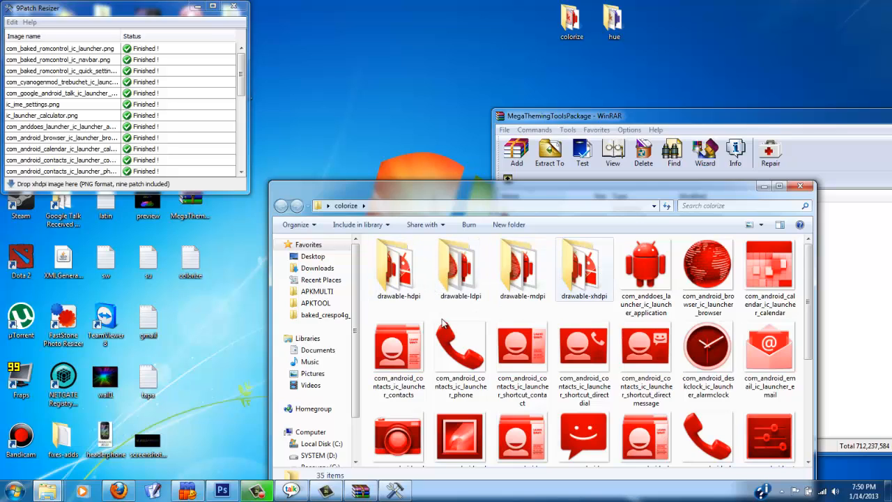
{"action": "left_click", "coordinate": [409, 298]}
{"action": "double_click", "coordinate": [409, 298]}
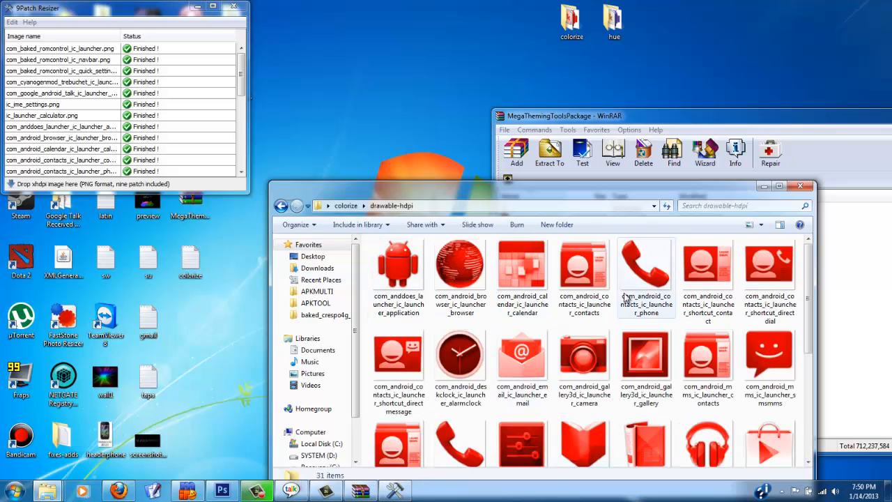
{"action": "left_click", "coordinate": [281, 206]}
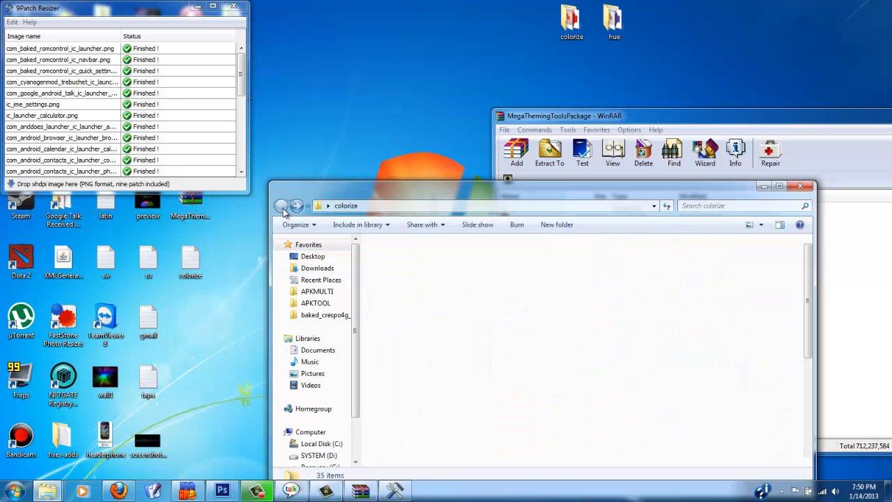
{"action": "double_click", "coordinate": [460, 272]}
{"action": "left_click", "coordinate": [281, 206]}
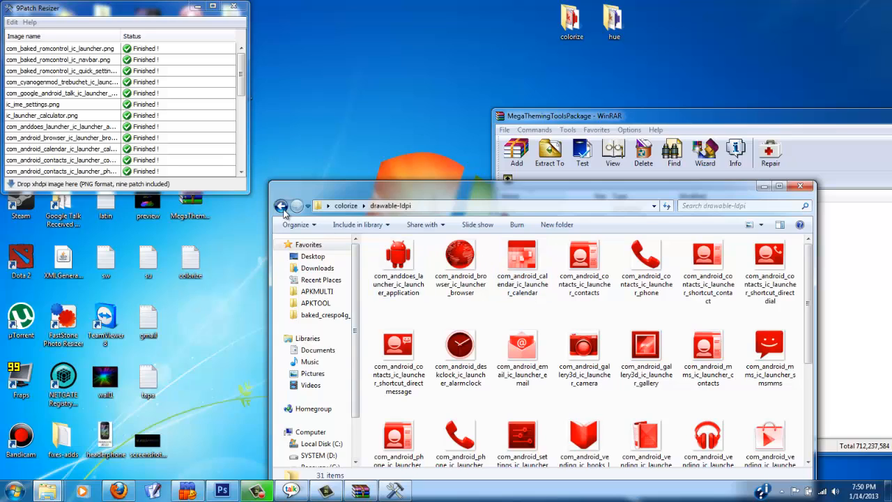
{"action": "left_click", "coordinate": [584, 272]}
{"action": "double_click", "coordinate": [570, 293]}
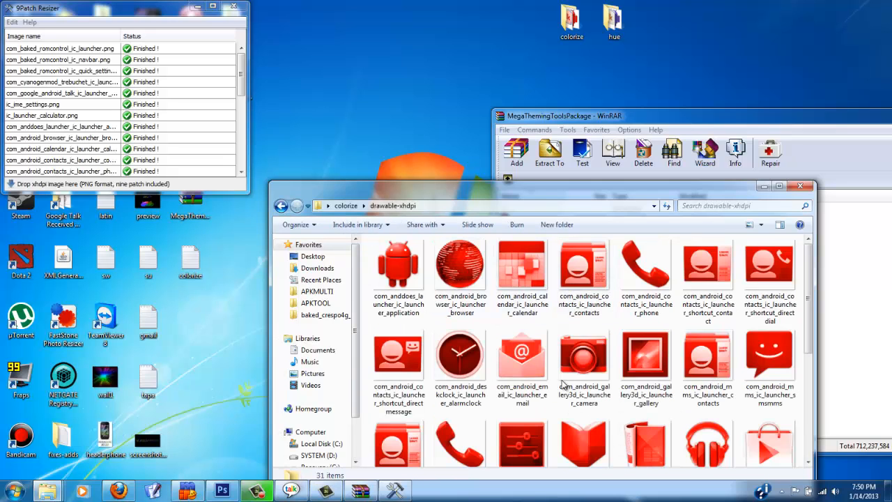
{"action": "left_click", "coordinate": [281, 205]}
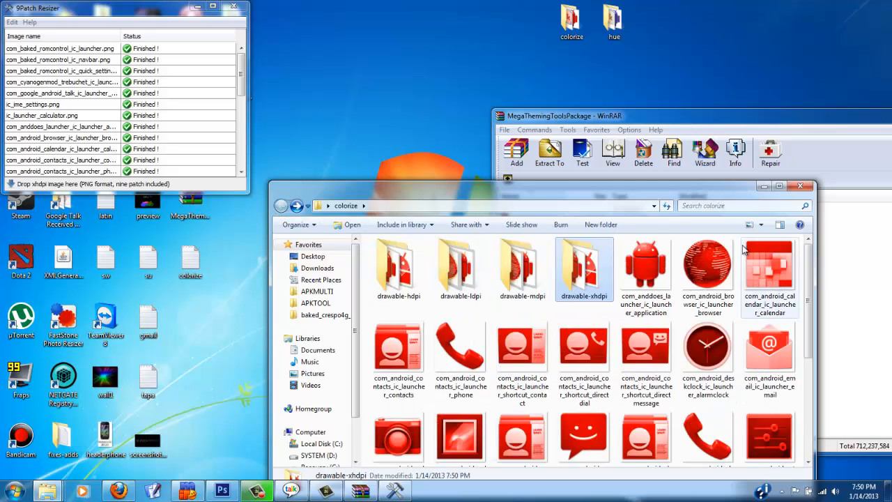
- Close the 9Patch Resizer window
{"action": "left_click", "coordinate": [235, 8]}
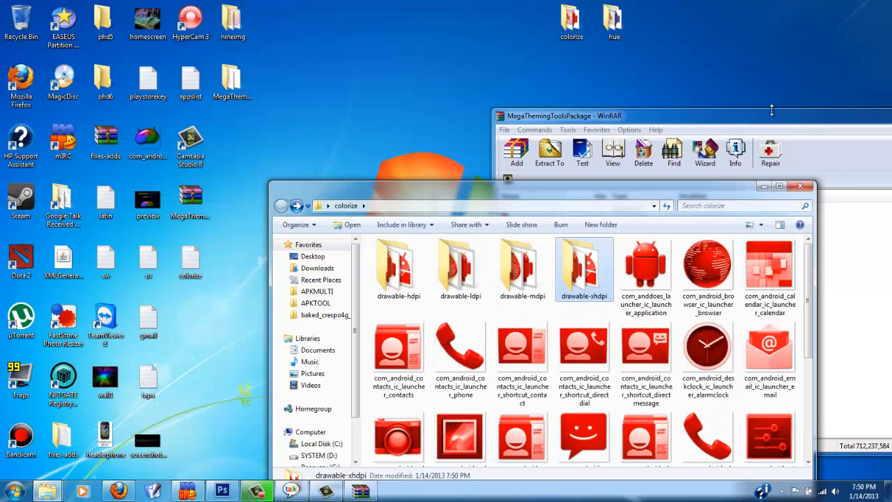
- Close the colorize folder, move WinRAR left, dismiss the comment notification and deselect XMLGenerator
{"action": "left_click", "coordinate": [801, 186]}
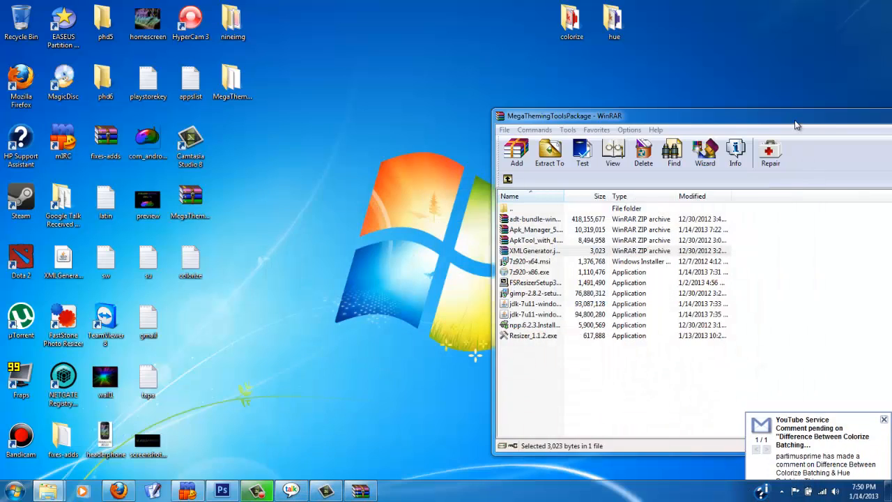
{"action": "left_click_drag", "start_coordinate": [663, 115], "coordinate": [664, 92]}
{"action": "left_click", "coordinate": [884, 409]}
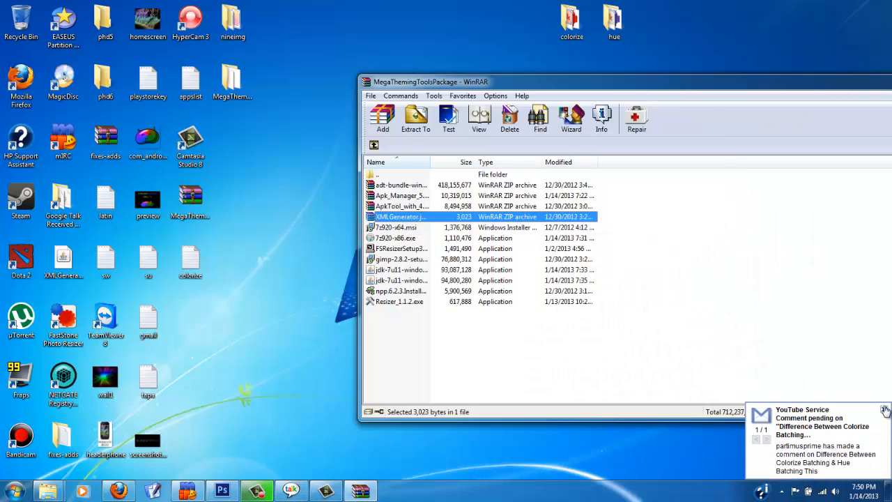
{"action": "left_click", "coordinate": [688, 364]}
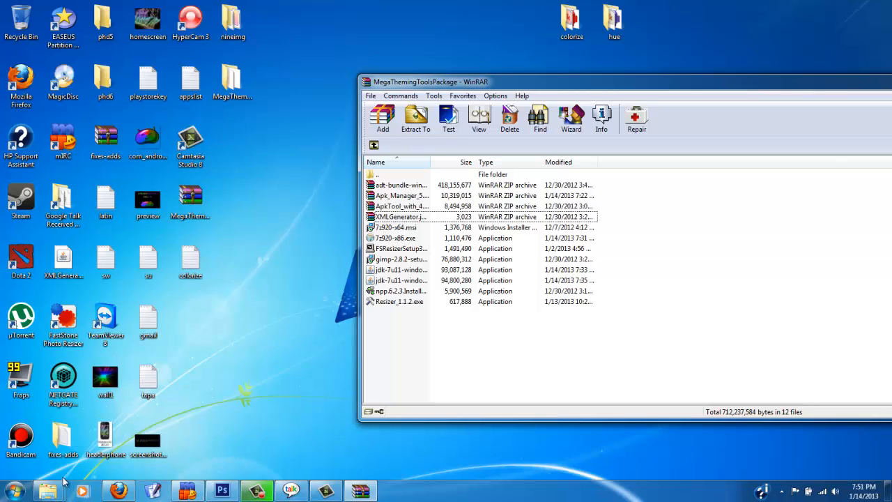
{"action": "mouse_move", "coordinate": [47, 491]}
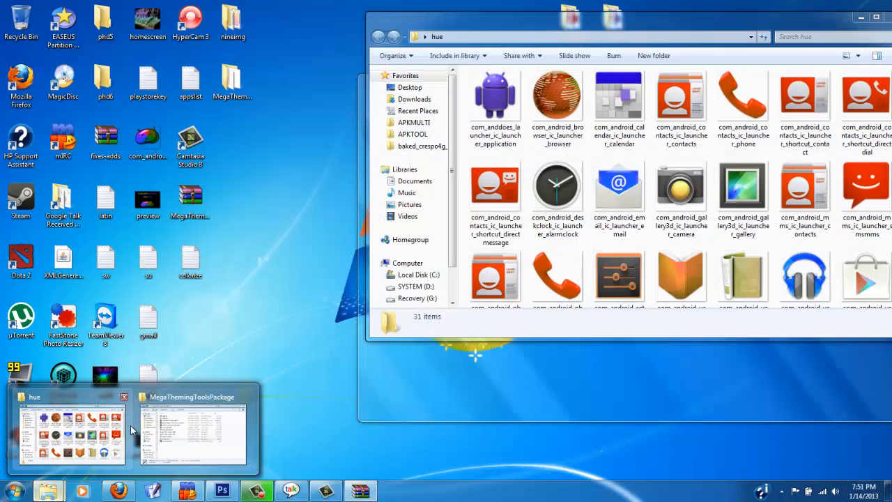
- Navigate from the hue window to APKMULTI's projects folder and enter the Talk.apk project
{"action": "left_click", "coordinate": [73, 432]}
{"action": "left_click", "coordinate": [413, 122]}
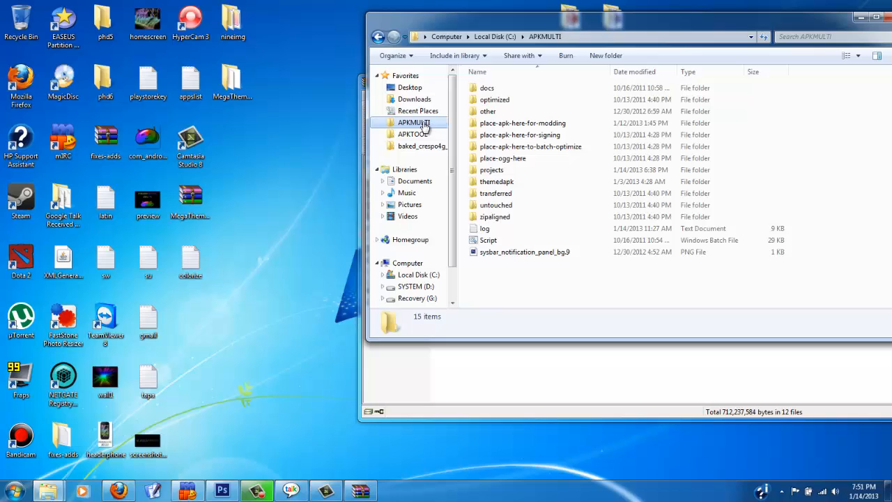
{"action": "left_click_drag", "start_coordinate": [646, 28], "coordinate": [584, 39]}
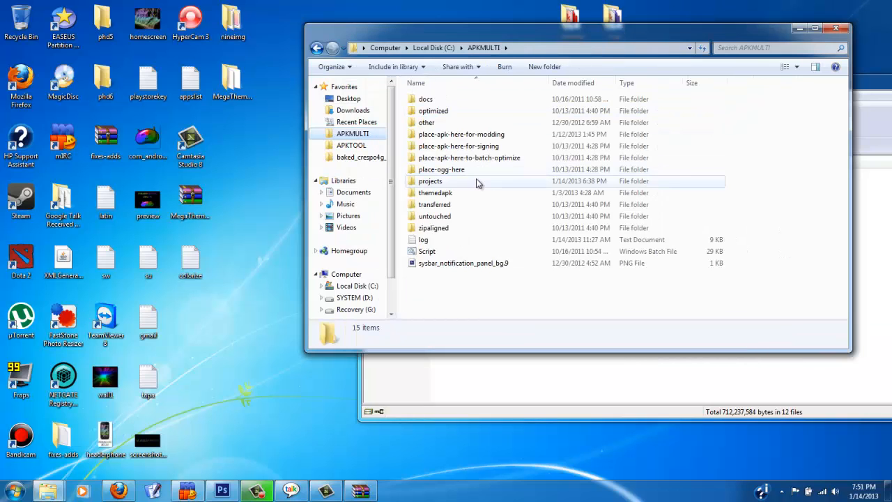
{"action": "double_click", "coordinate": [431, 181]}
{"action": "scroll", "coordinate": [461, 199], "scroll_direction": "down", "scroll_amount": 3}
{"action": "scroll", "coordinate": [461, 199], "scroll_direction": "down", "scroll_amount": 3}
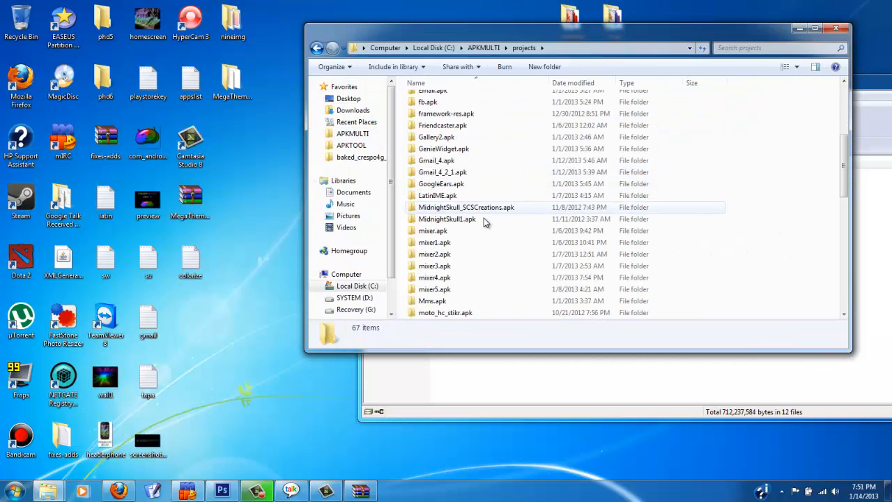
{"action": "left_click_drag", "start_coordinate": [843, 177], "coordinate": [843, 253]}
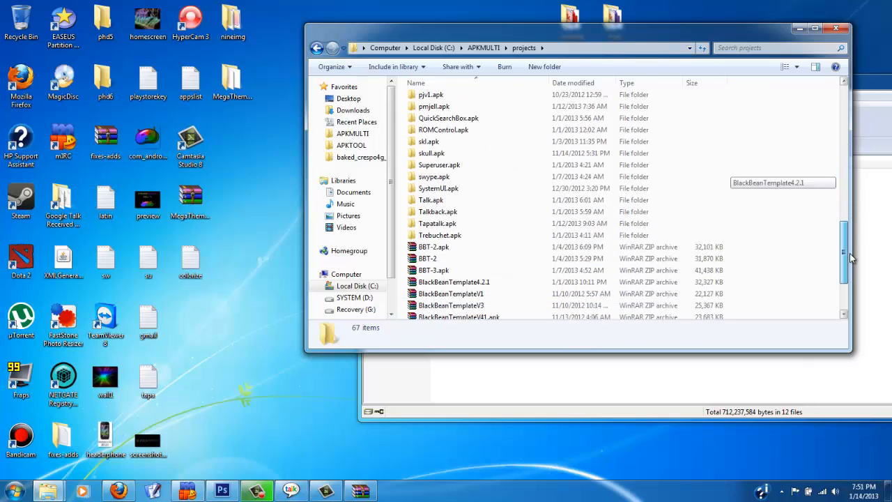
{"action": "double_click", "coordinate": [431, 198]}
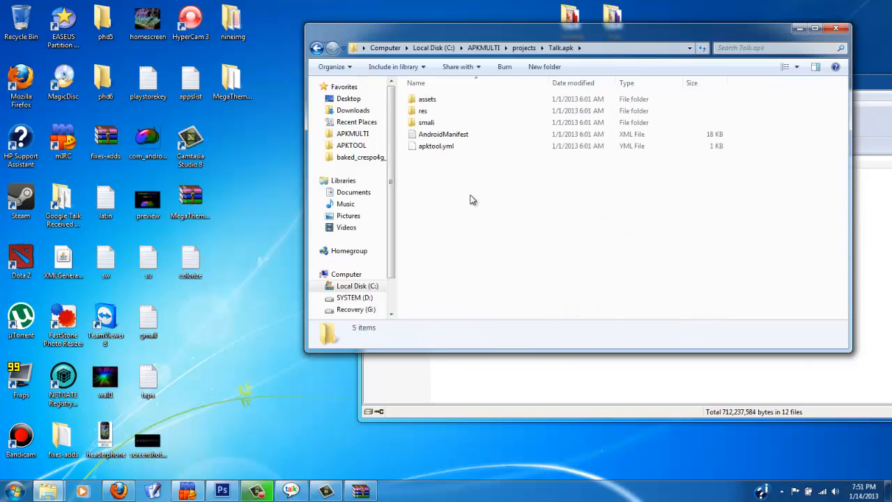
{"action": "double_click", "coordinate": [443, 133]}
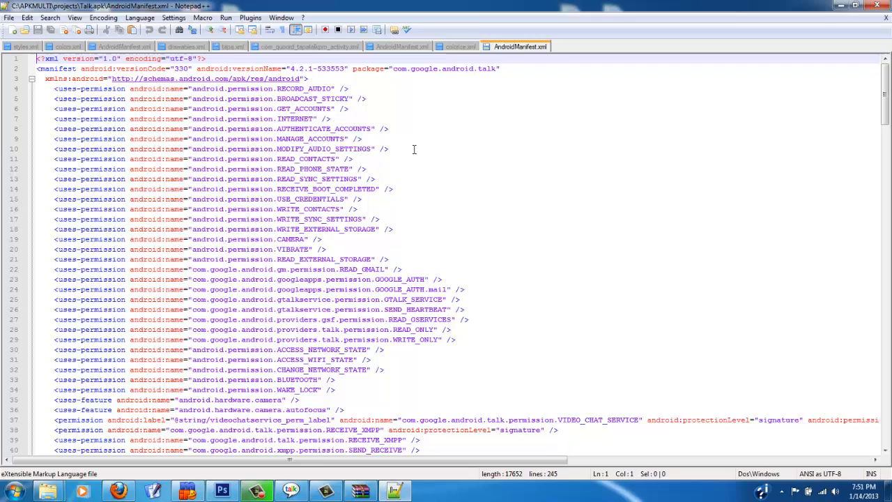
{"action": "left_click", "coordinate": [885, 6]}
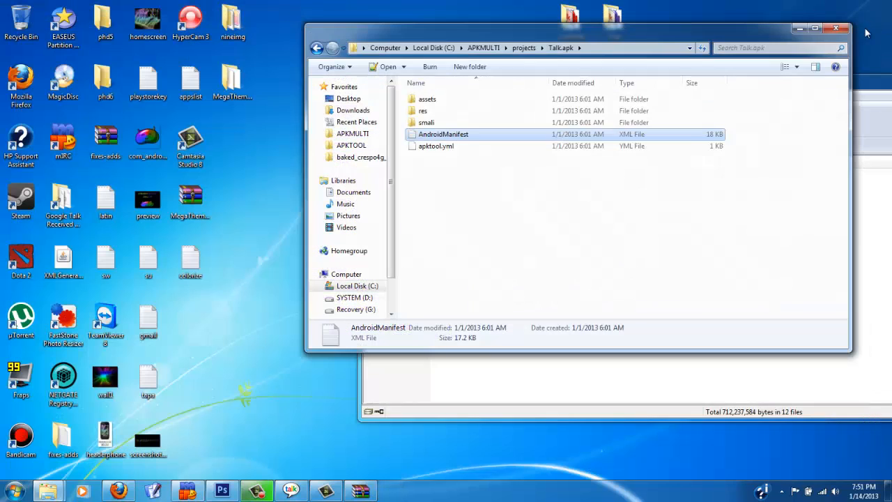
{"action": "left_click", "coordinate": [615, 263]}
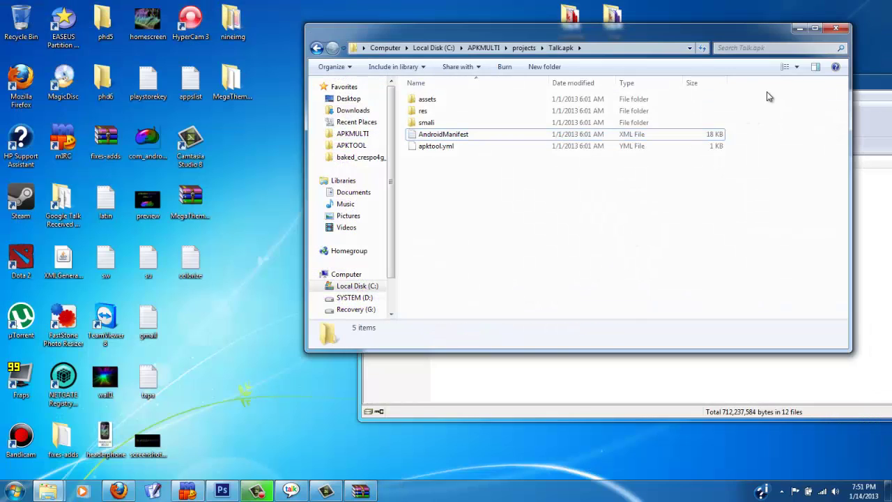
- Close the Talk.apk folder and drag the MegaThemingToolsPackage archive window up toward screen centre
{"action": "left_click", "coordinate": [836, 28]}
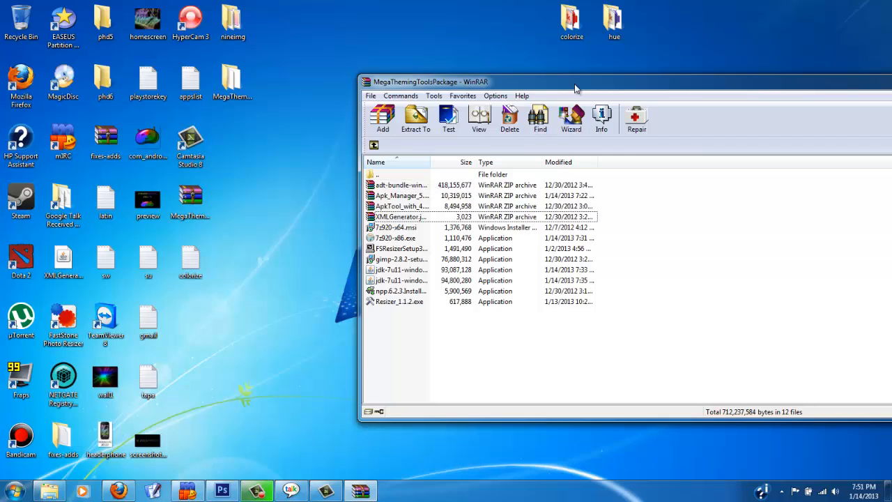
{"action": "left_click_drag", "start_coordinate": [575, 84], "coordinate": [466, 68]}
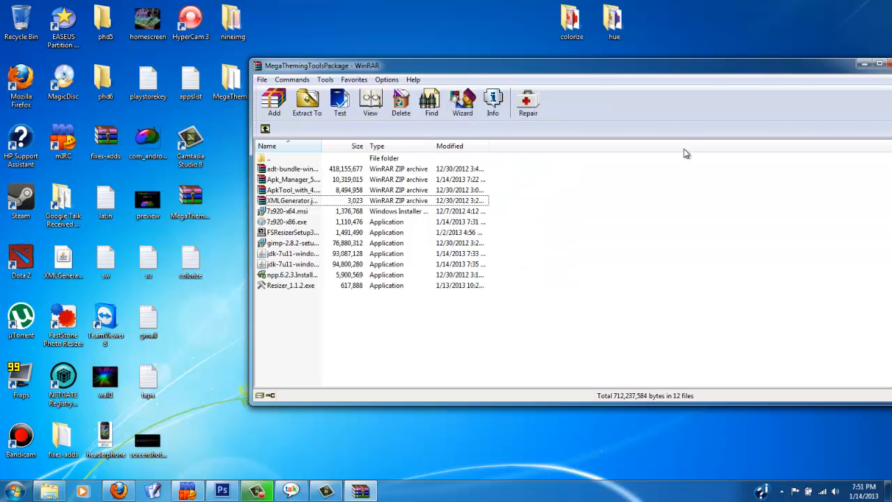
{"action": "left_click_drag", "start_coordinate": [727, 69], "coordinate": [626, 71]}
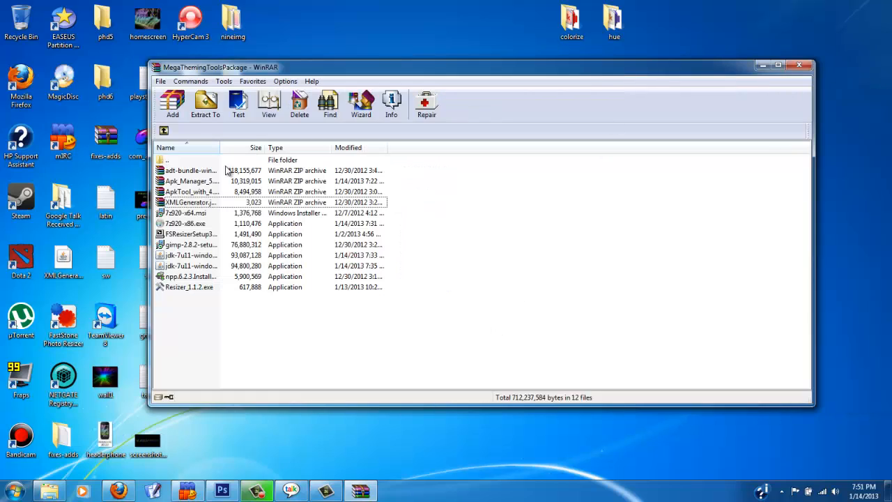